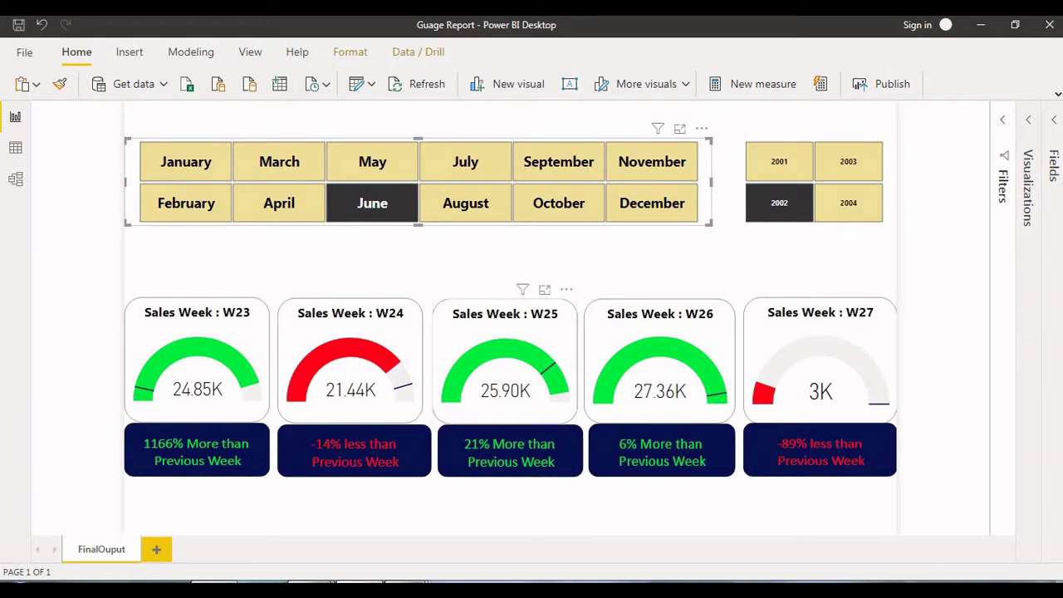
Open the data model diagram and move the DimDate table closer to InternetSales.
click(1052, 174)
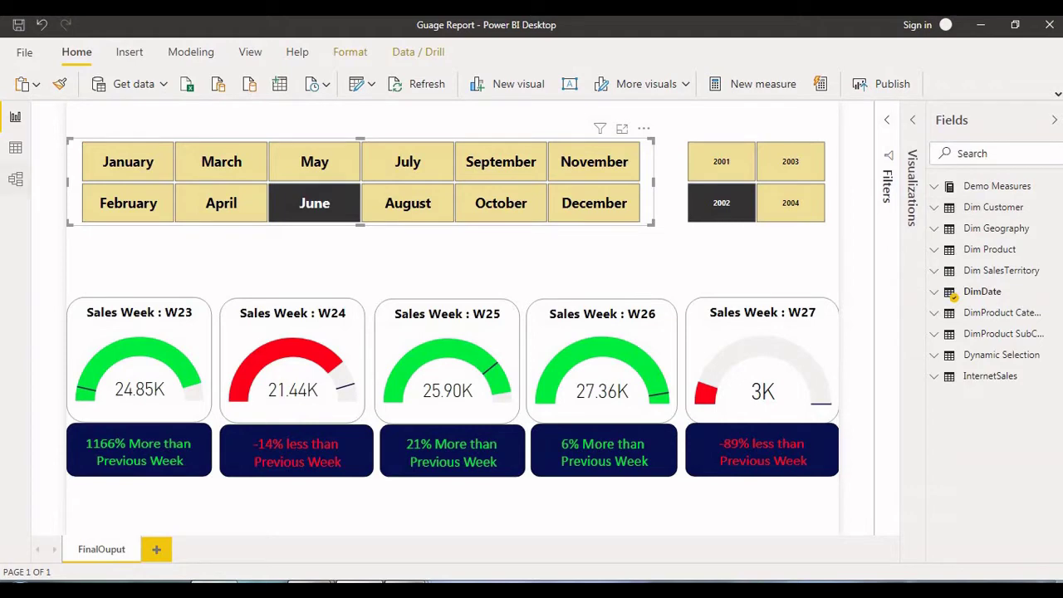
click(15, 178)
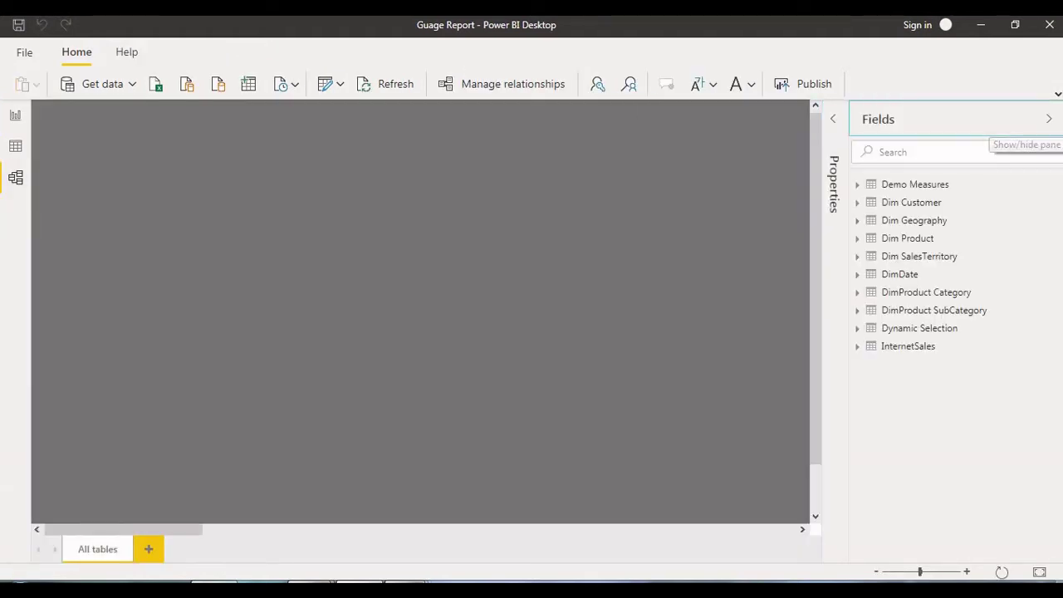
click(1049, 119)
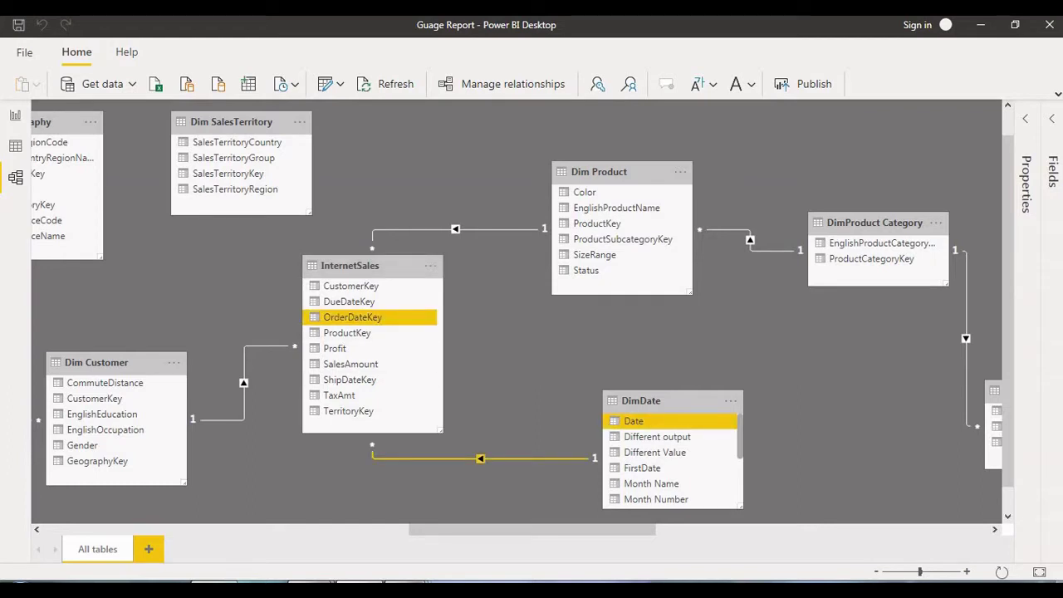
drag(656, 401, 599, 369)
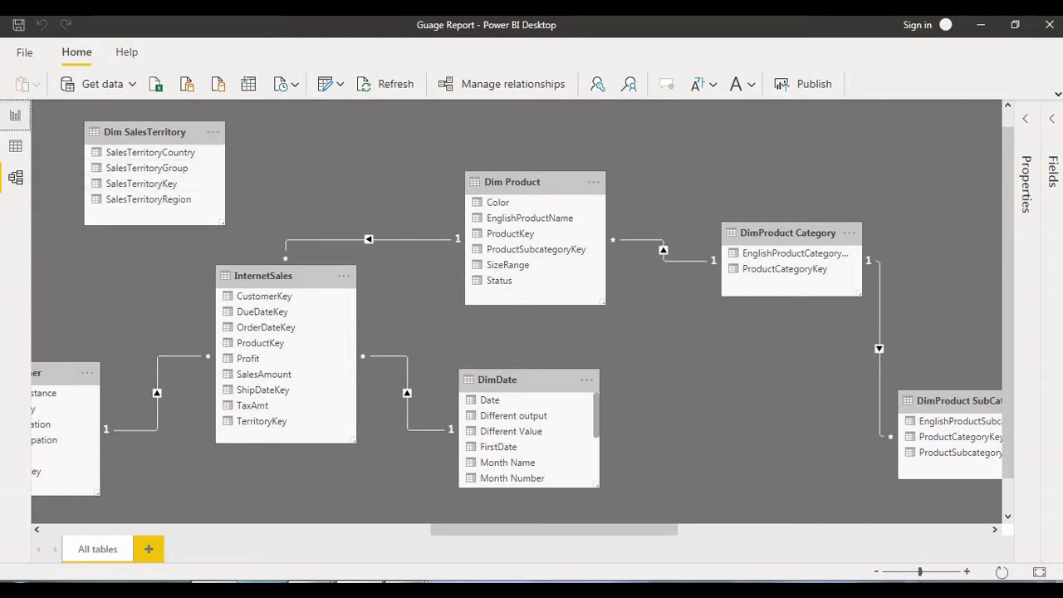
Return to the report and compare the 2002 weekly sales gauges for September and March.
click(15, 115)
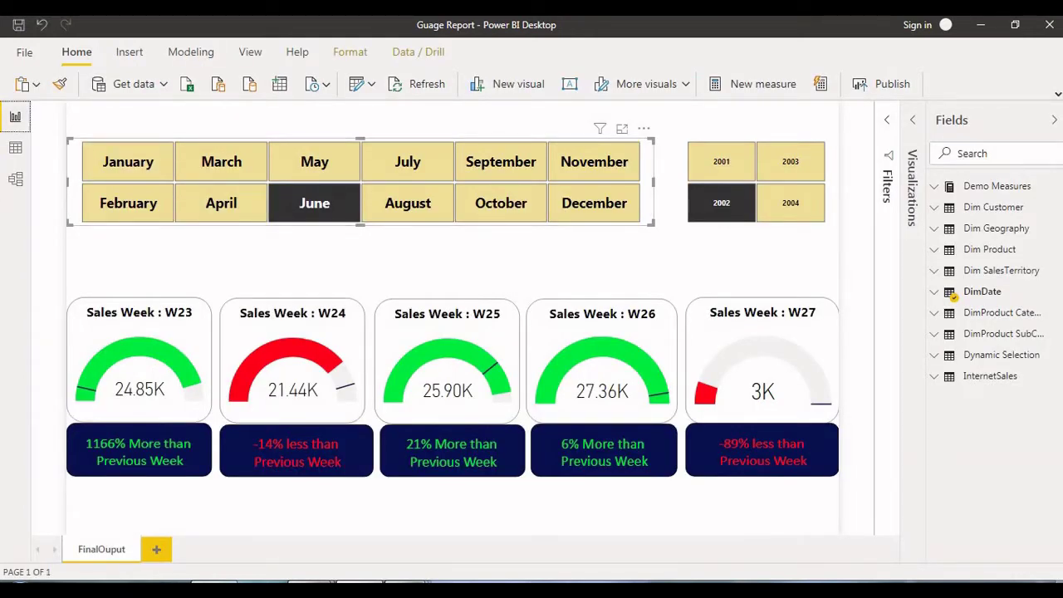
click(582, 510)
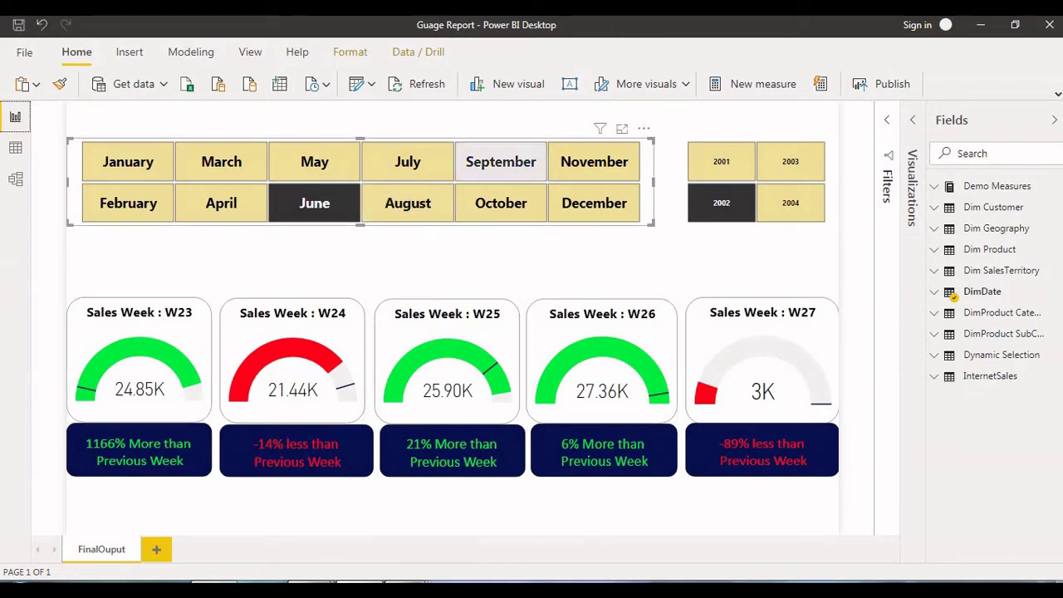
click(501, 161)
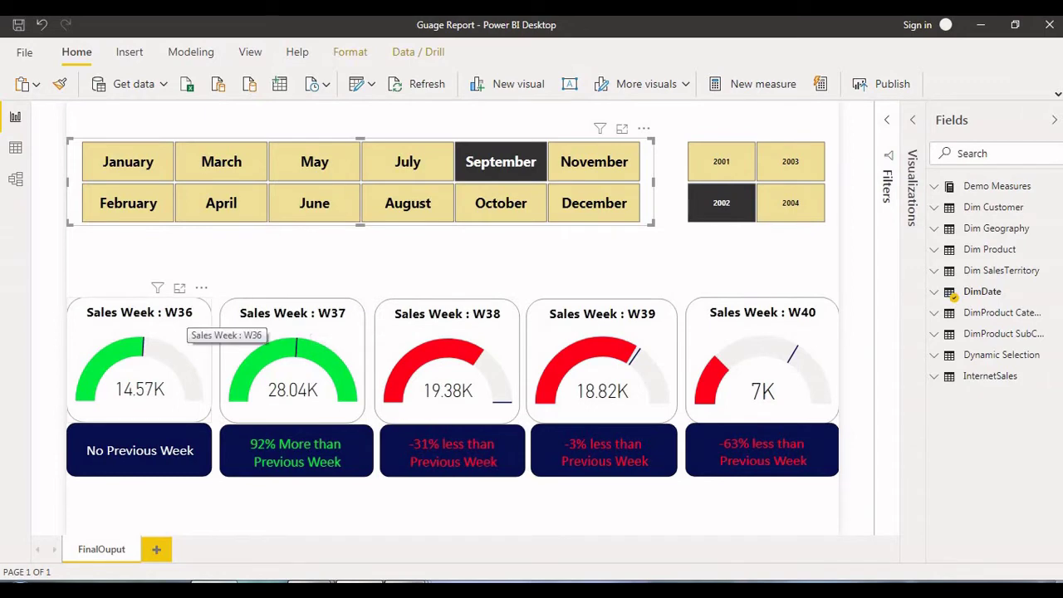
click(221, 161)
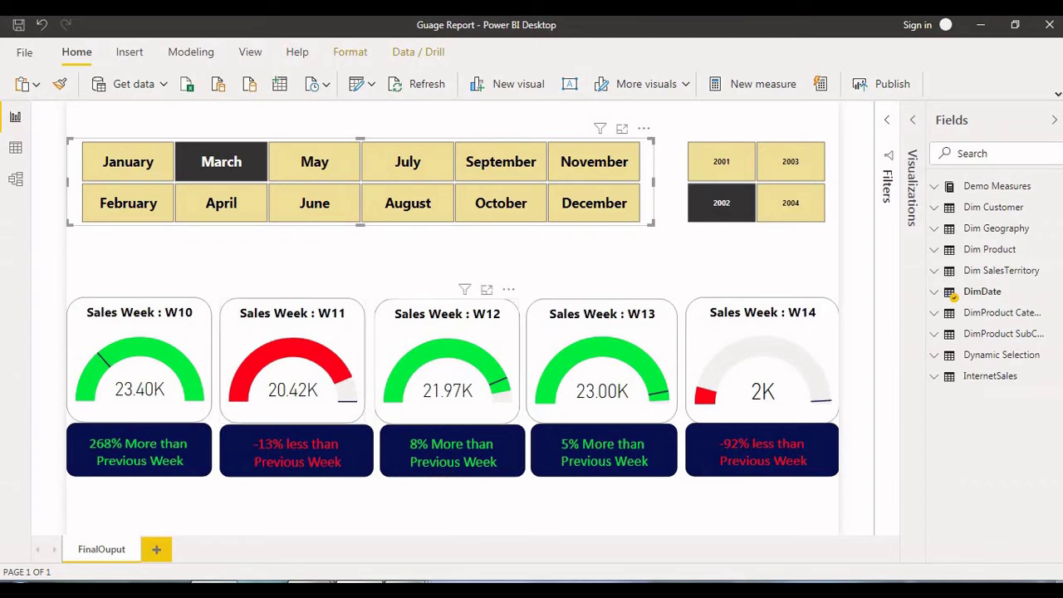
click(500, 161)
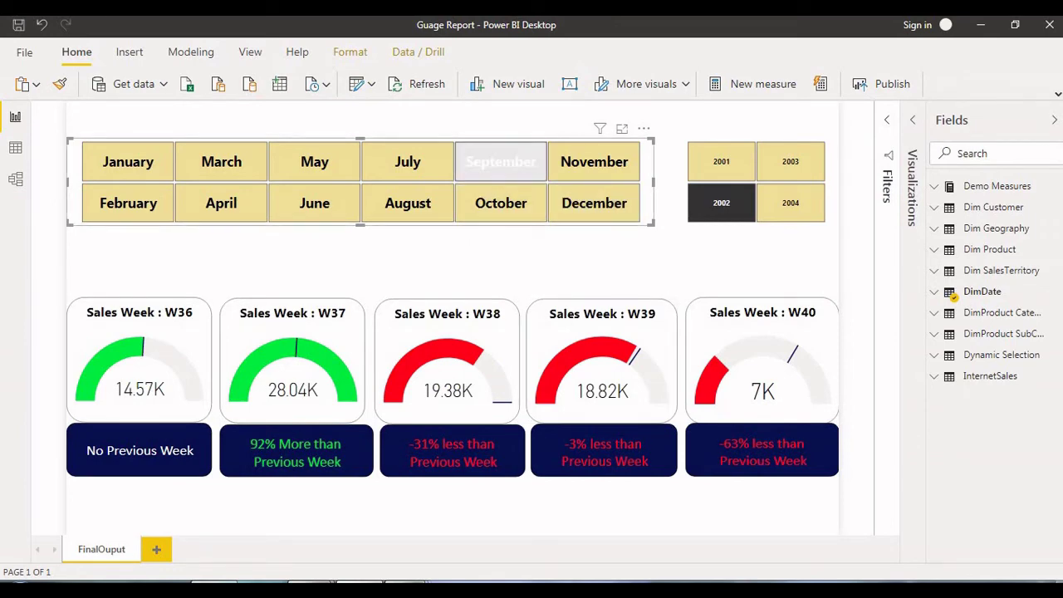
click(500, 166)
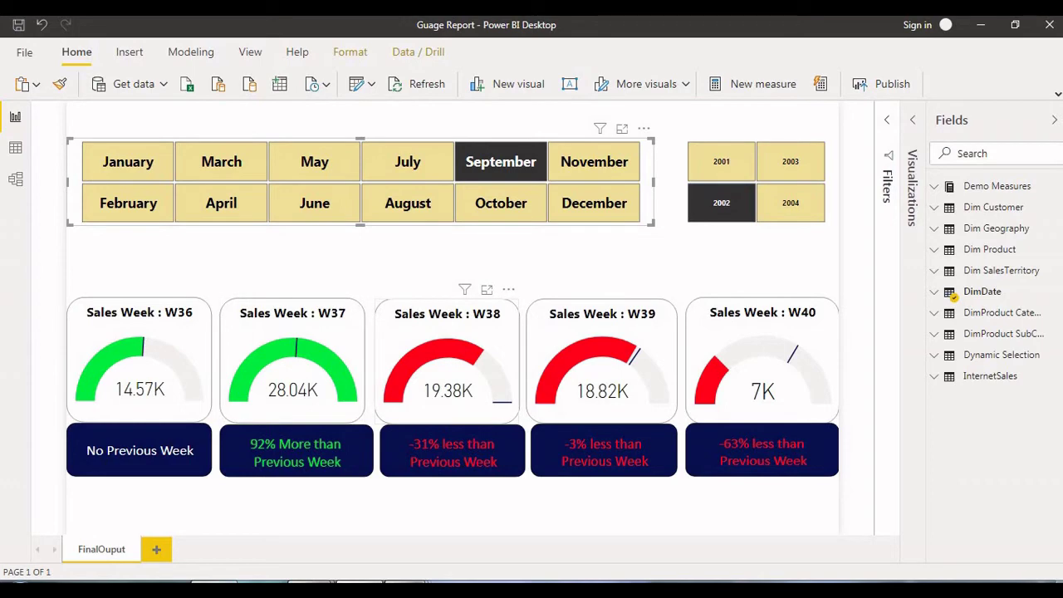
View the 2002 weekly sales gauges for July, June, November and October.
click(407, 161)
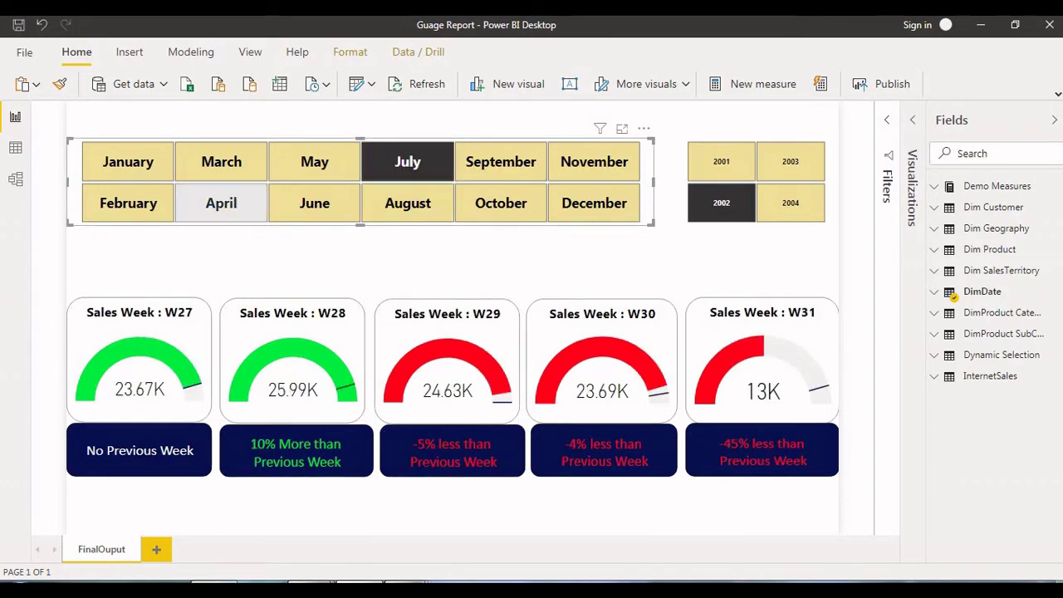
click(315, 202)
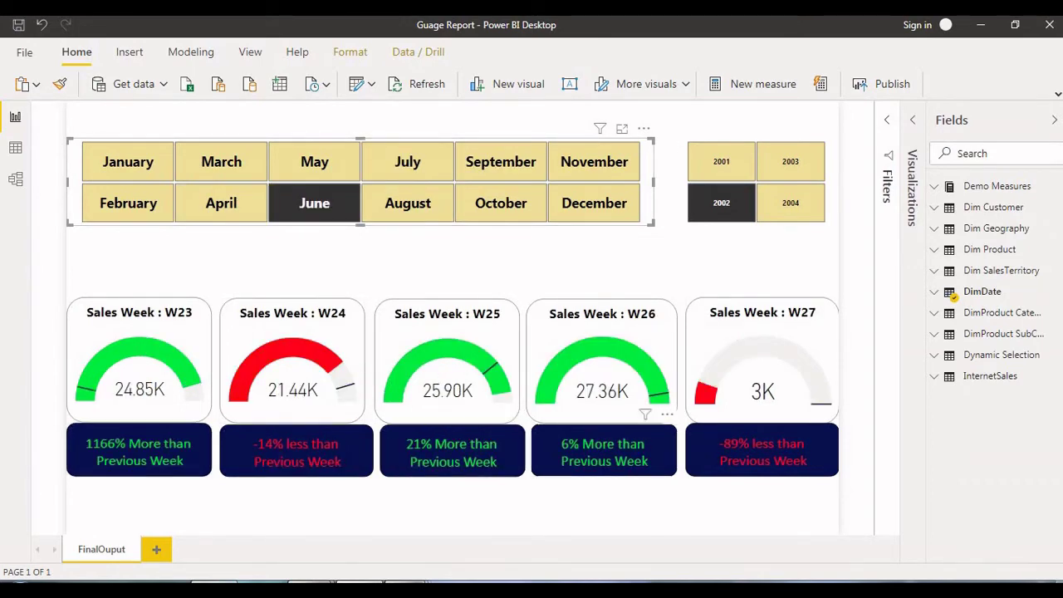
click(594, 161)
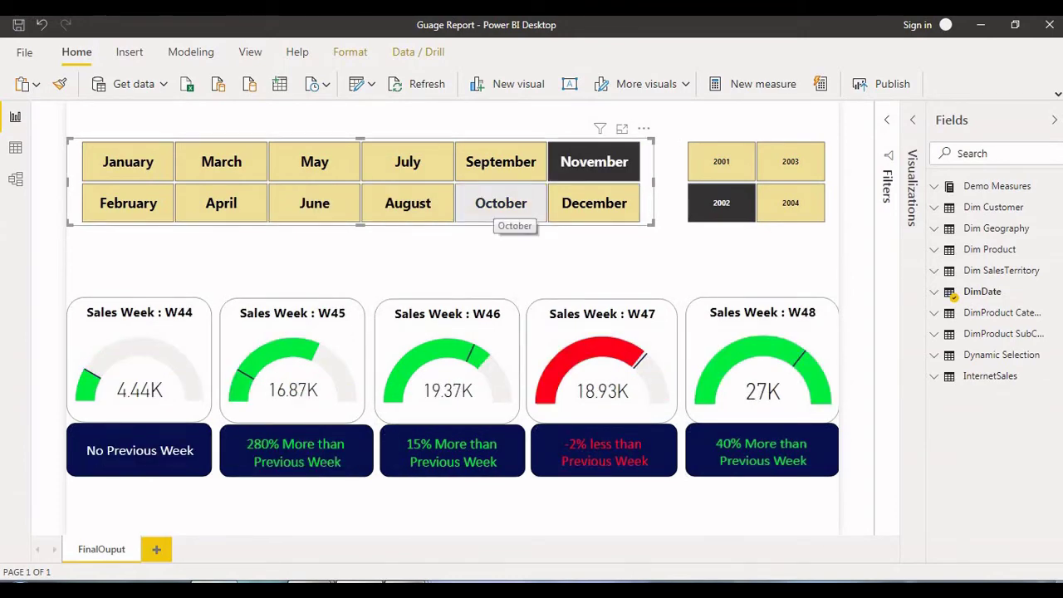
click(500, 203)
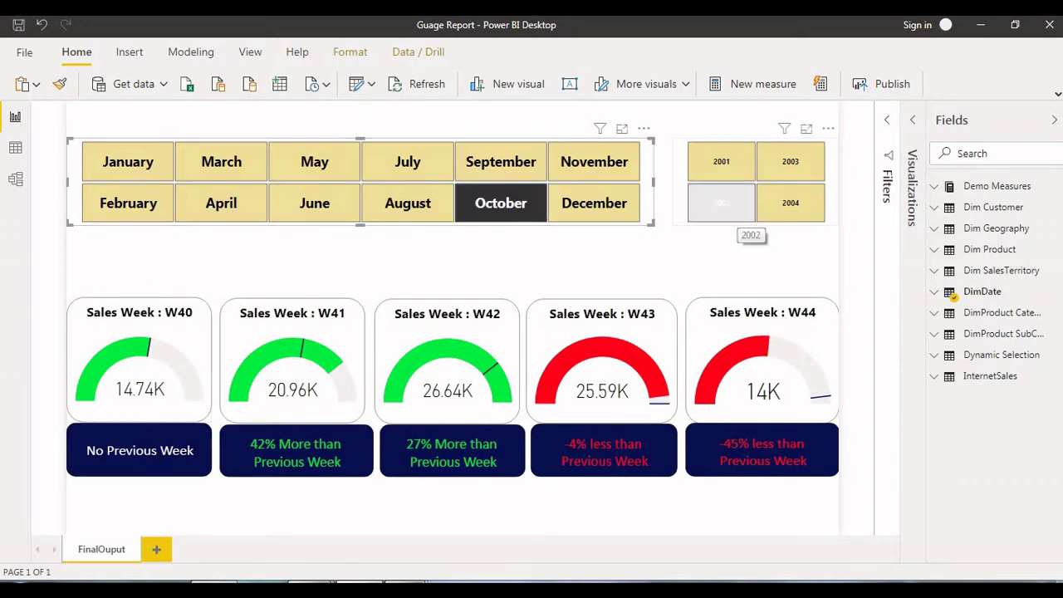
click(500, 202)
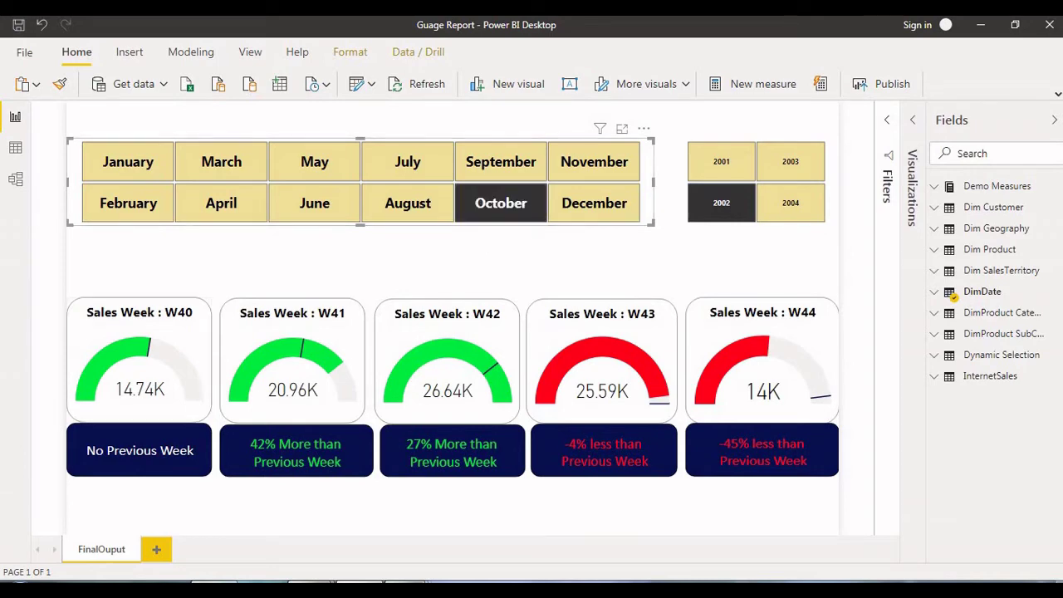
View the 2002 weekly sales gauges for August, September, November and December.
click(408, 202)
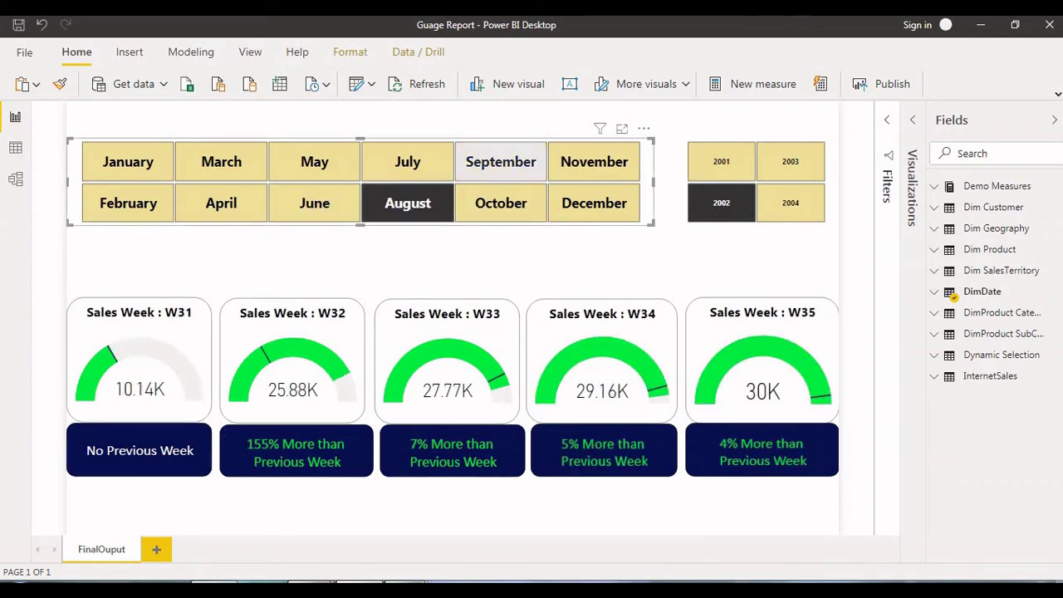
click(501, 161)
click(593, 161)
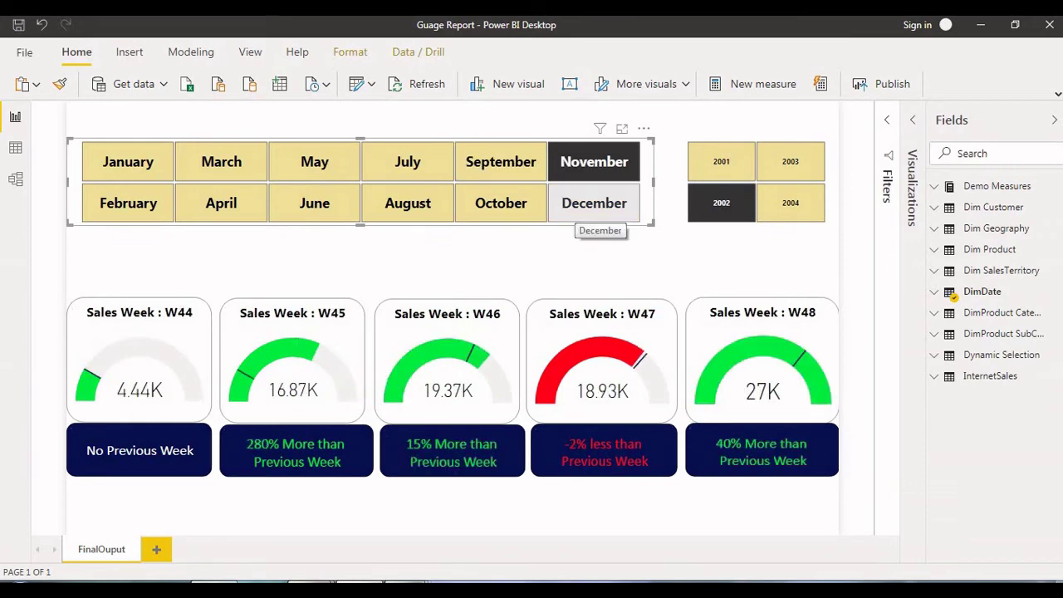
click(594, 203)
Switch the year filter to 2003 and view the gauges for October, August, June, April and May.
click(789, 162)
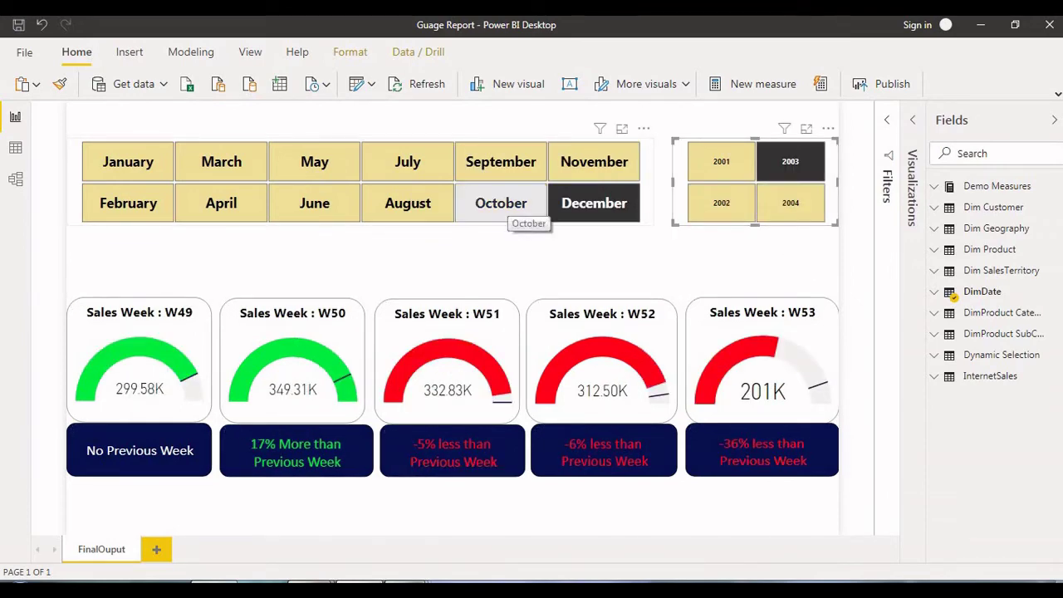
click(501, 202)
click(407, 203)
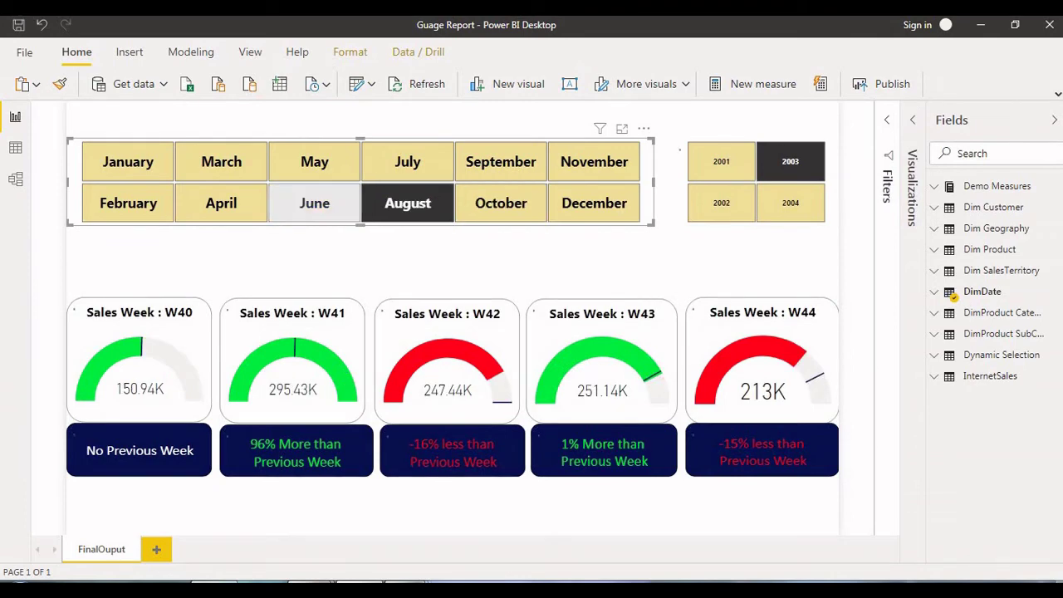
click(314, 205)
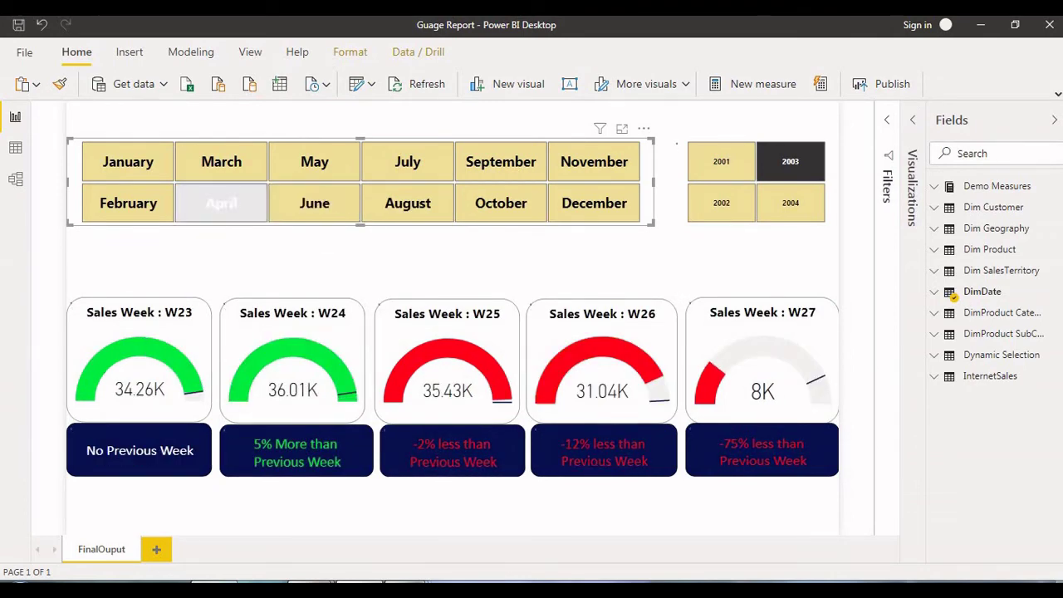
click(220, 203)
click(314, 161)
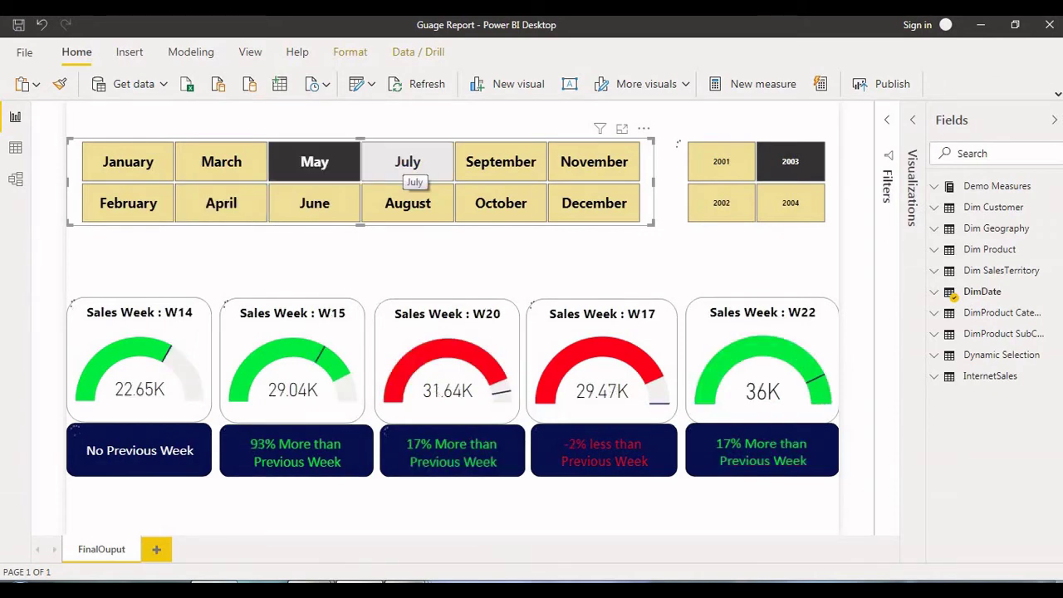
View the 2003 gauges for July, September, October, August, June and May, ending with September selected.
click(406, 170)
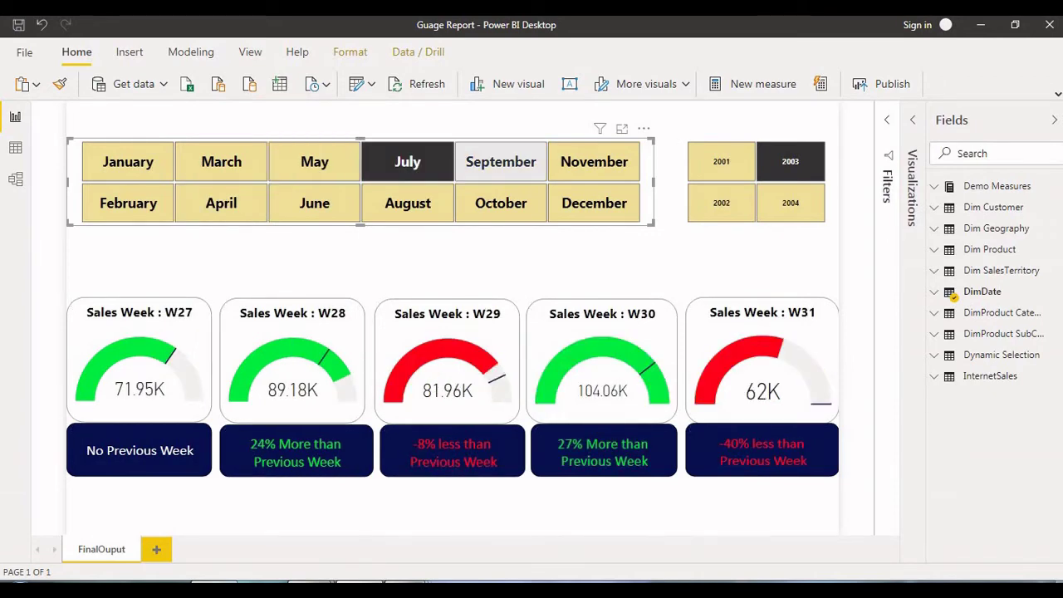
click(500, 166)
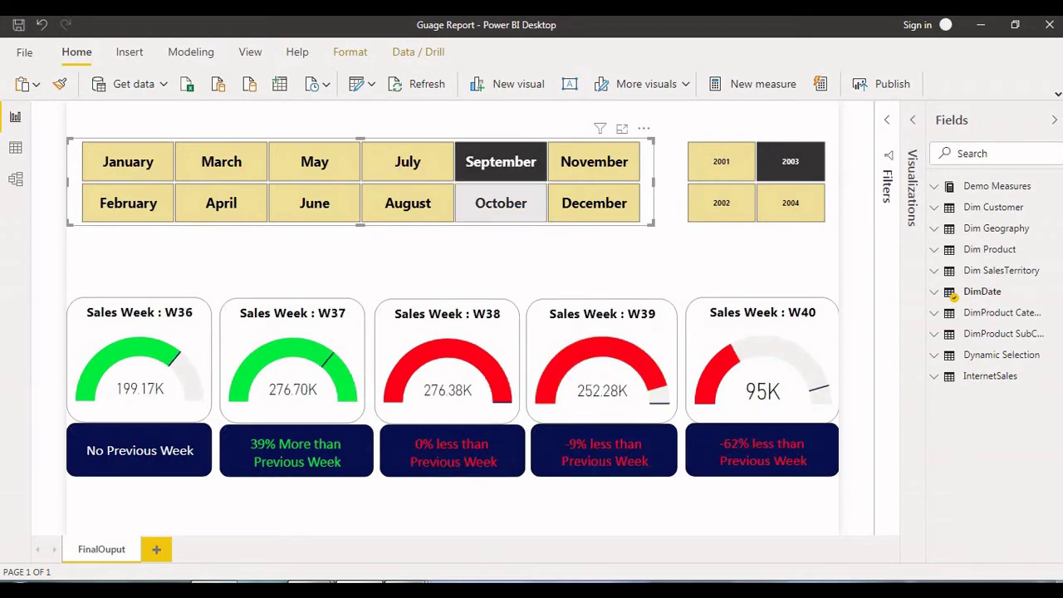
click(500, 203)
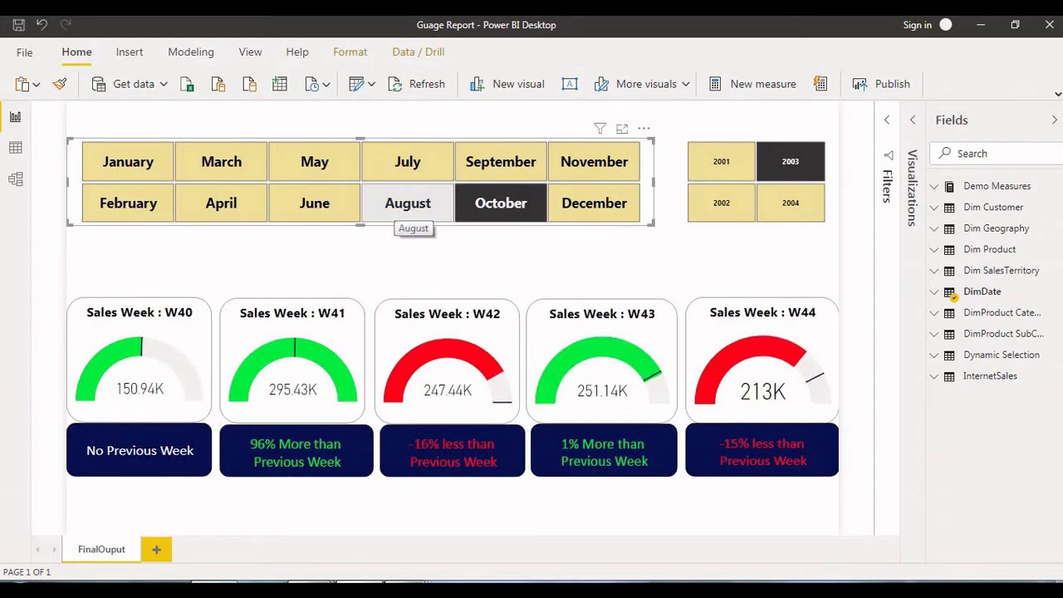
click(408, 209)
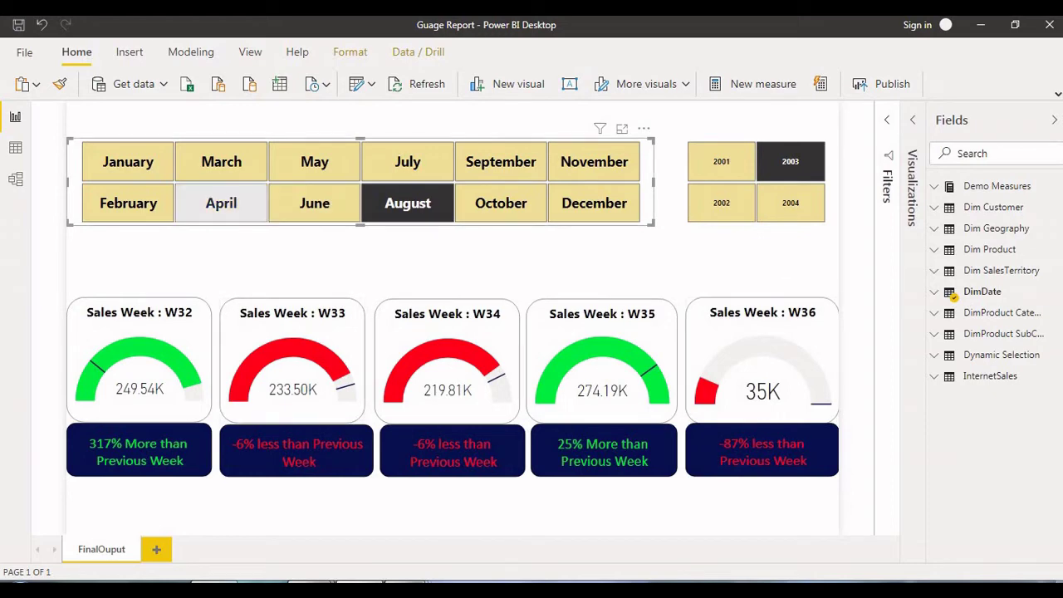
click(314, 202)
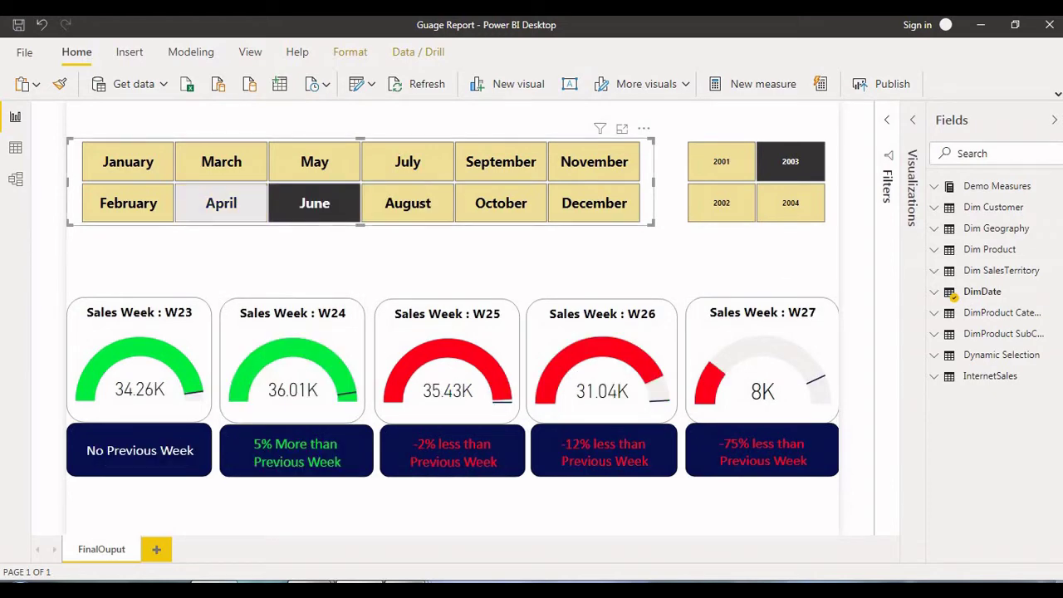
click(314, 162)
click(501, 162)
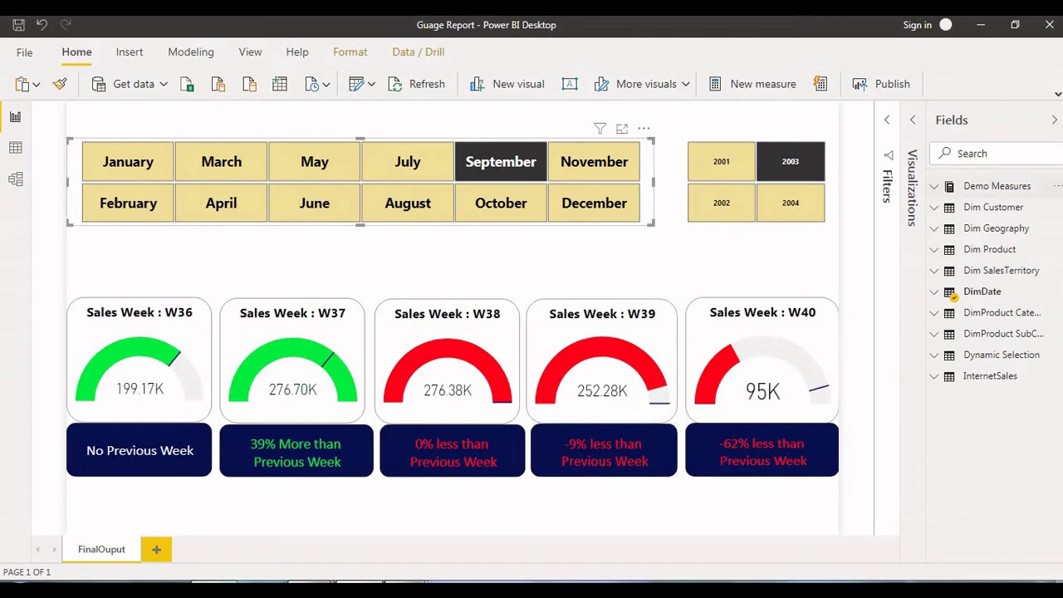
Open the FinalValue_1 measure's formula from the Demo Measures table and enlarge its text.
click(997, 186)
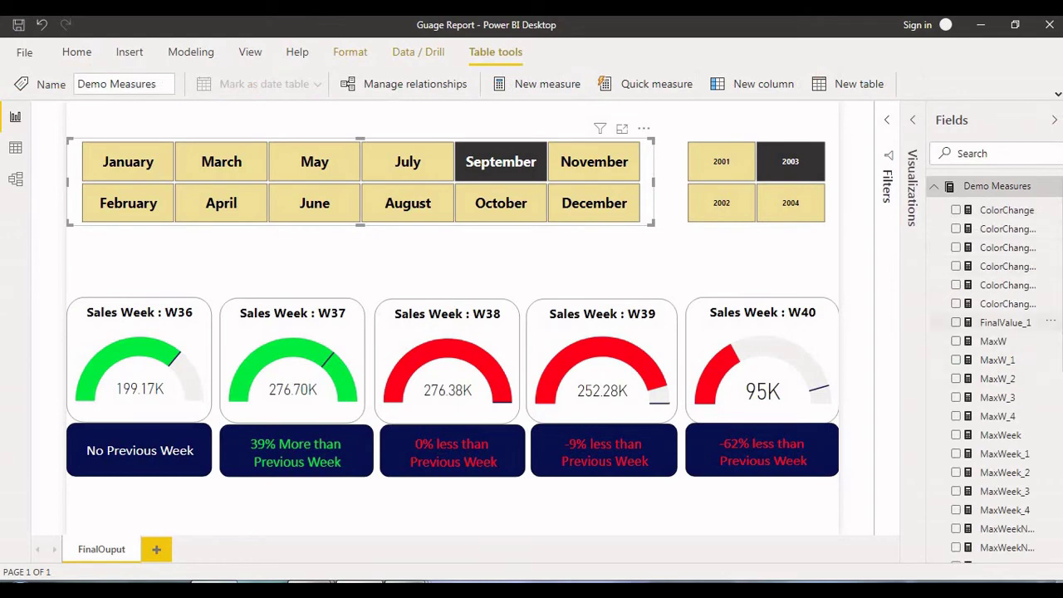
click(1004, 322)
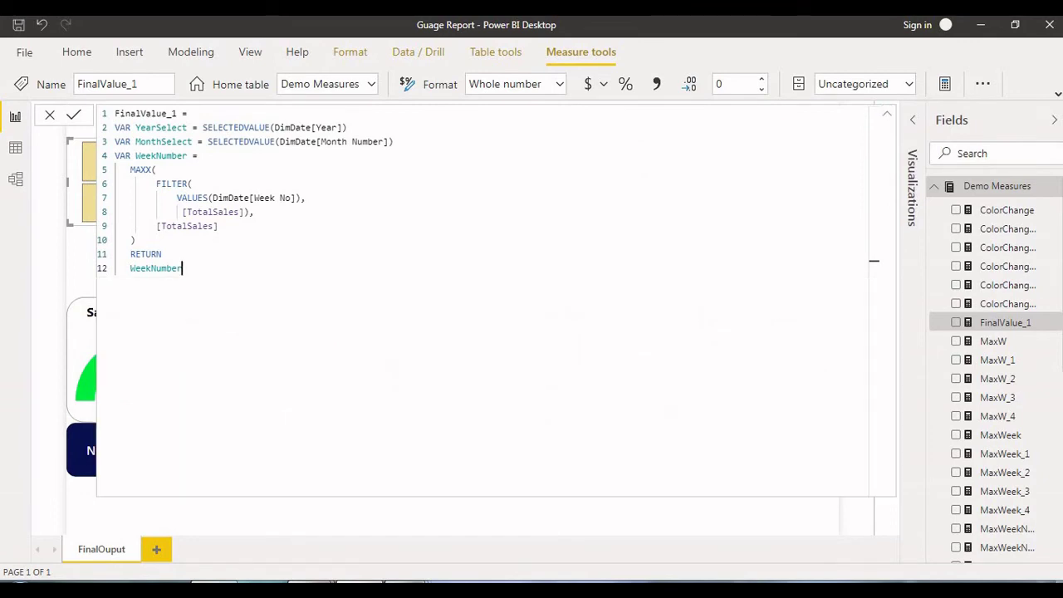
scroll(274, 199, up, 1)
scroll(274, 233, up, 2)
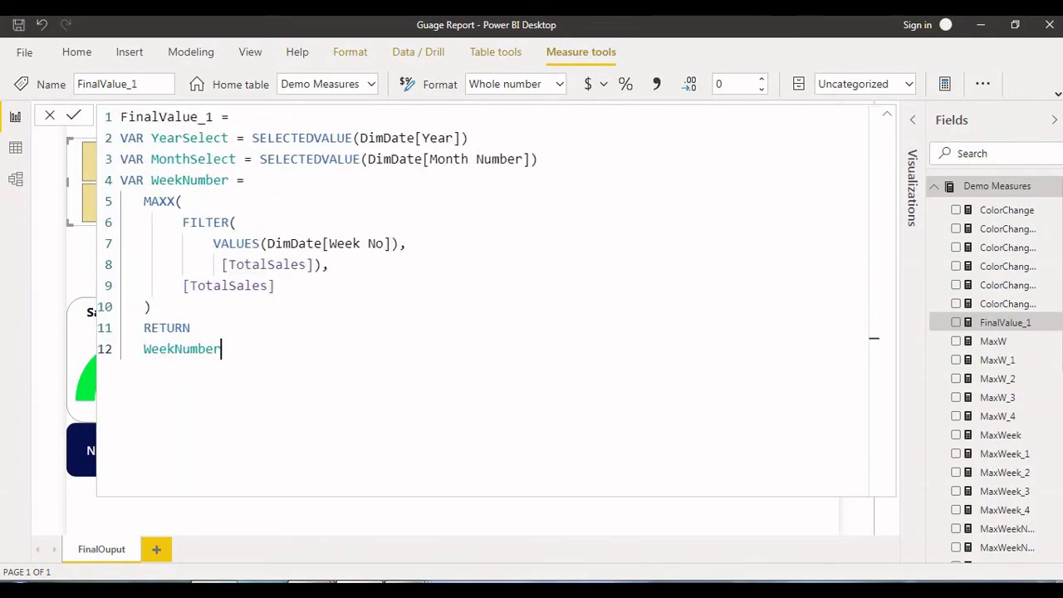
Examine the year, month and week number variables and the MAXX expression in FinalValue_1, then collapse the formula.
drag(538, 159, 265, 138)
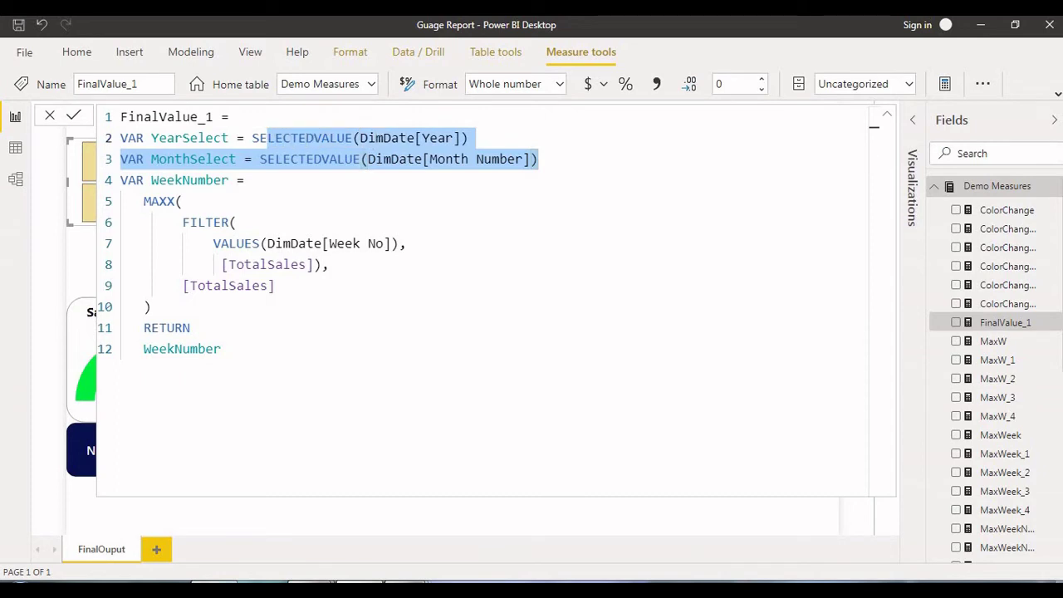
click(196, 222)
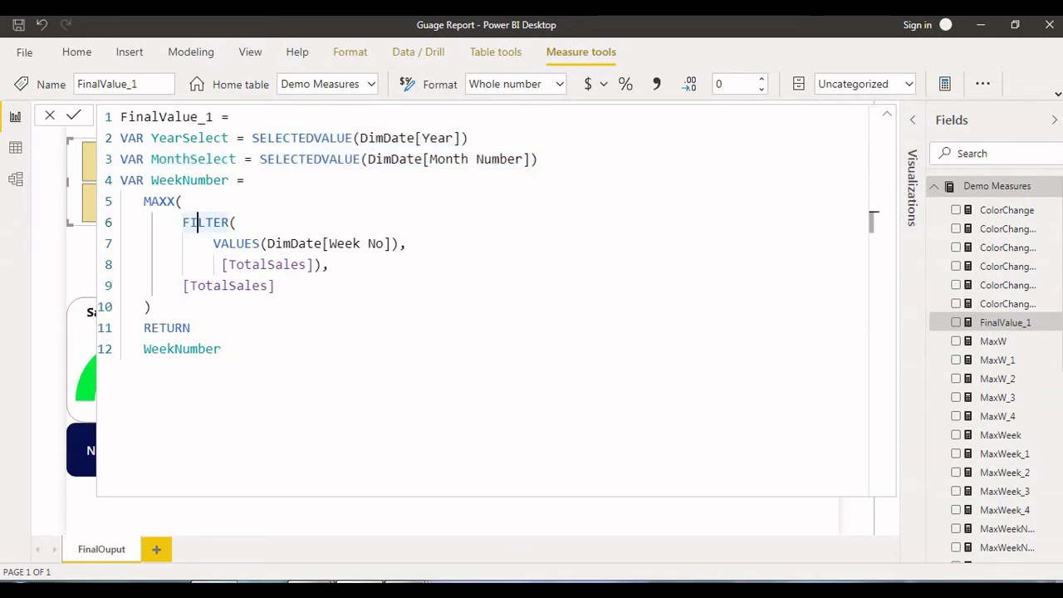
double_click(227, 180)
drag(158, 222, 190, 328)
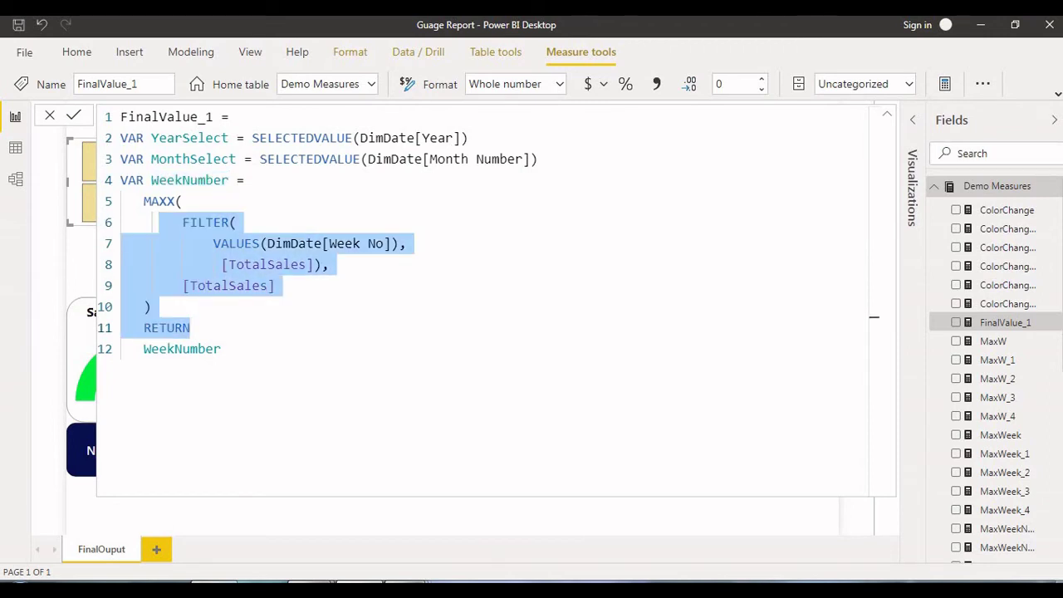
key(Return)
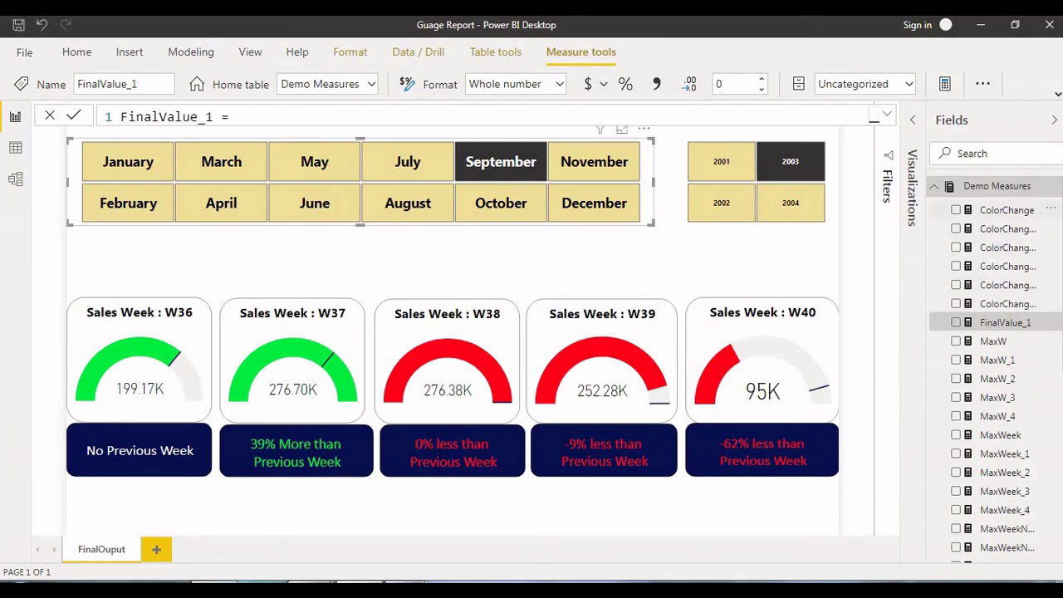
Open the ColorChange measure's formula and examine its MaxW condition and two colour codes.
click(1007, 210)
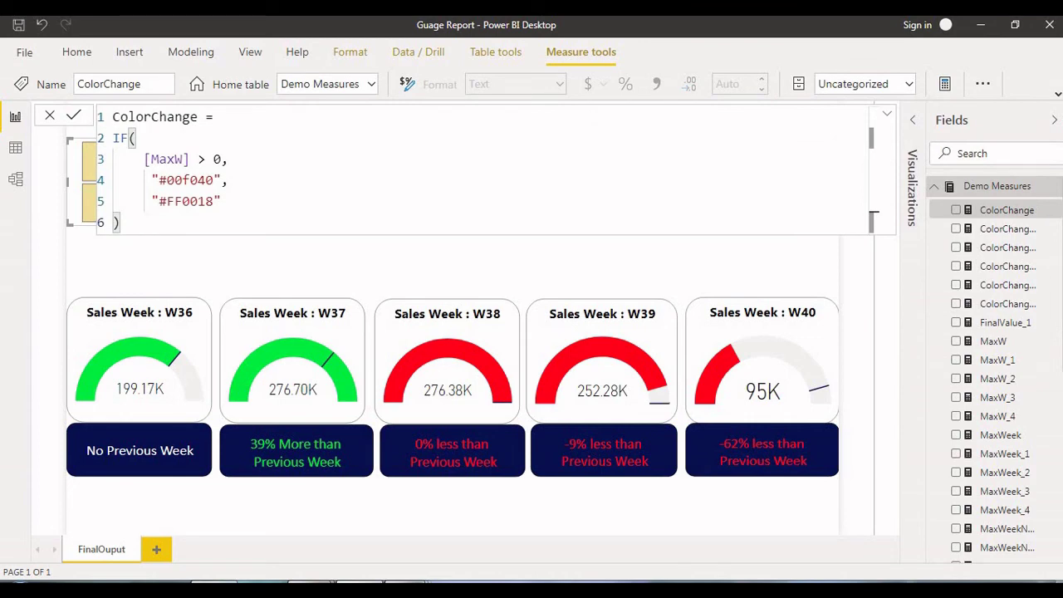
drag(146, 159, 197, 201)
click(182, 180)
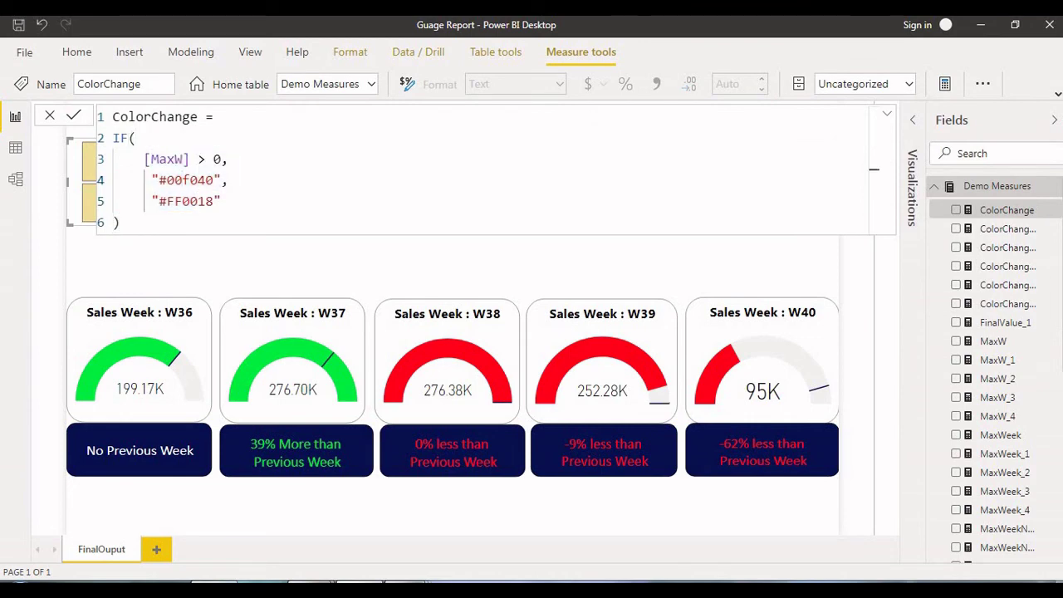
double_click(167, 159)
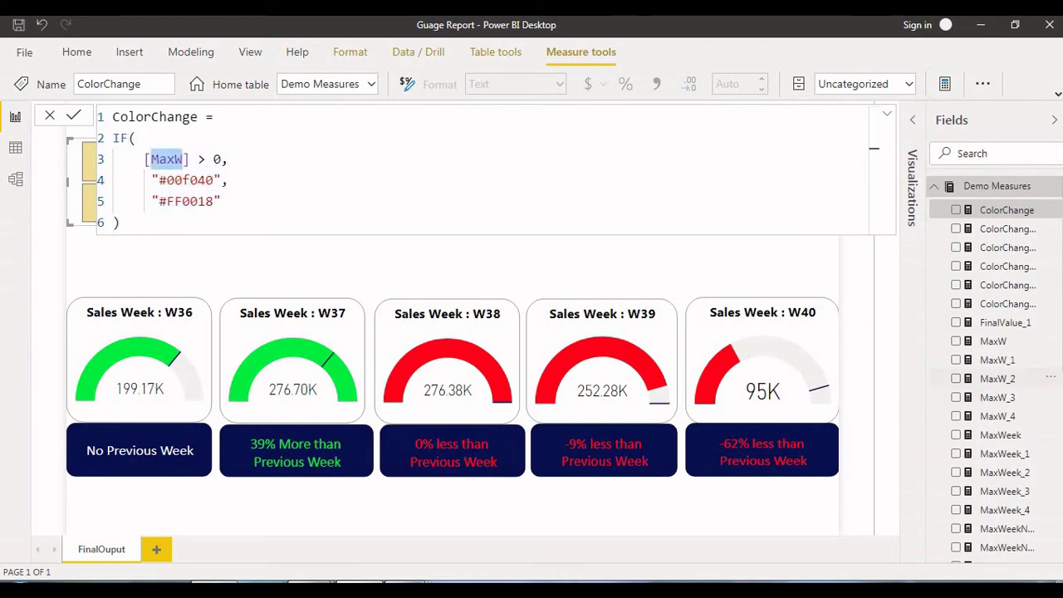
Open the MaxW measure's formula and review its sales calculation, date filters and previous-week variables.
click(1051, 340)
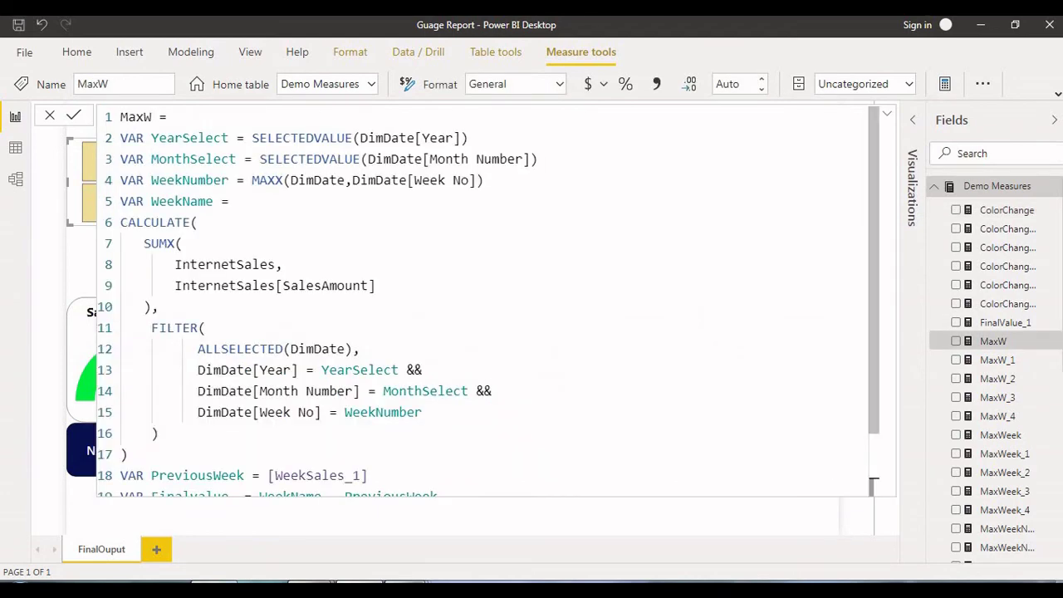
scroll(481, 298, down, 2)
drag(237, 317, 321, 443)
scroll(322, 443, up, 2)
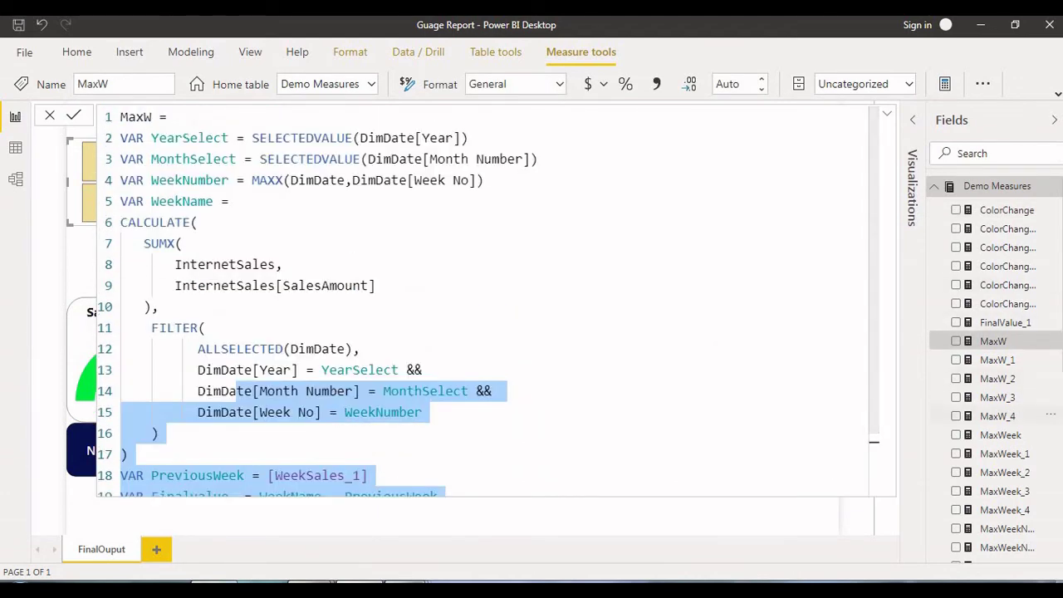
Open the MaxWeek_1 measure's formula and examine the CONCATENATE expression that builds the sales week title.
click(1005, 453)
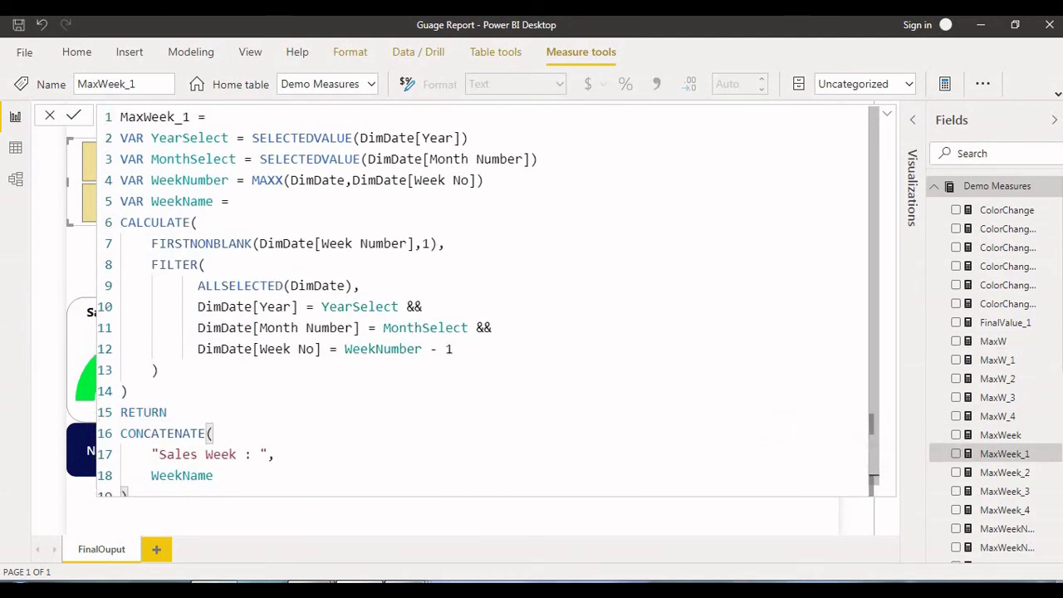
scroll(487, 301, down, 1)
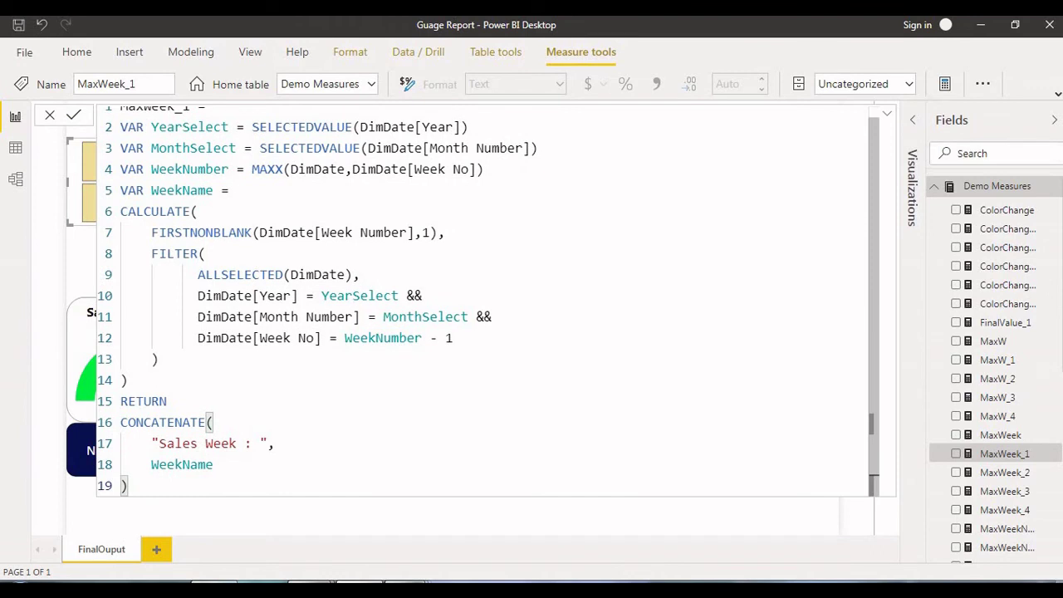
drag(175, 443, 213, 464)
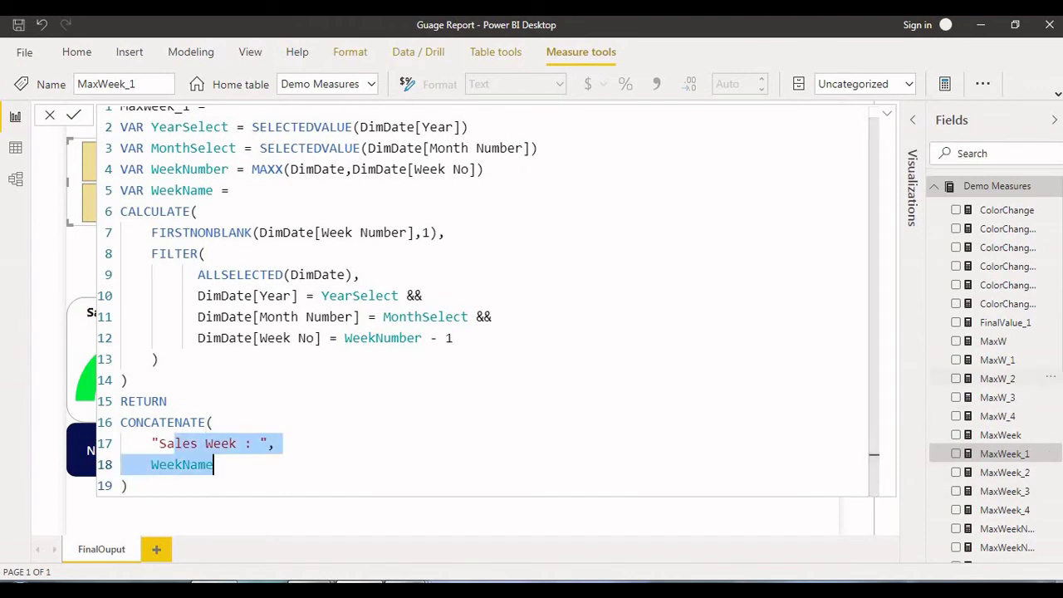
Open the MaxWeekNumber_1 measure's formula and examine its nested IF conditions and both previous-week comparison texts.
scroll(1051, 416, down, 5)
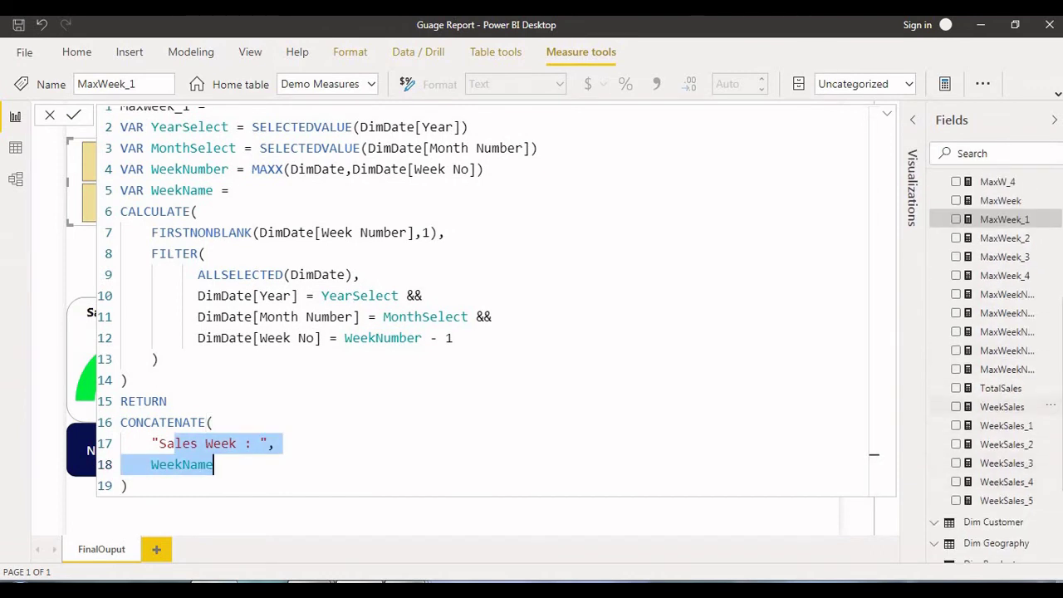
click(1007, 313)
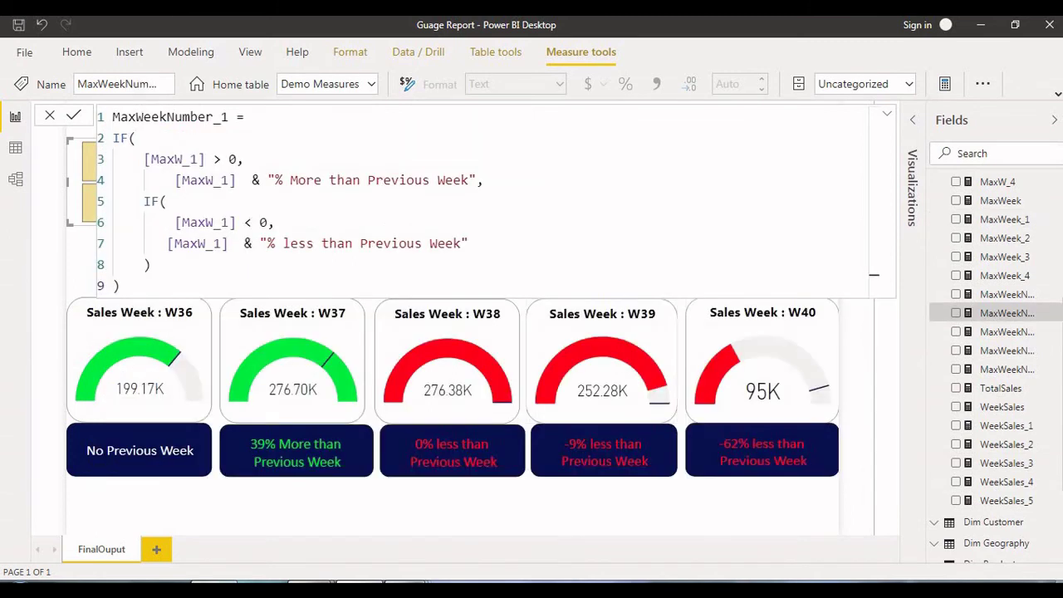
drag(113, 159, 392, 181)
click(337, 180)
drag(291, 180, 404, 181)
drag(260, 243, 151, 264)
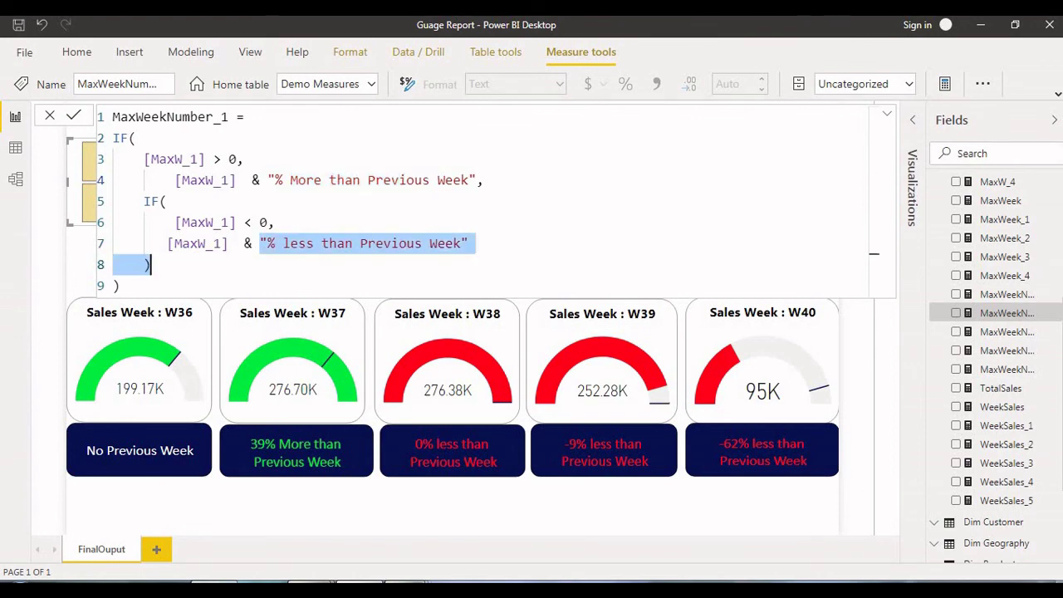
click(163, 200)
drag(190, 158, 237, 222)
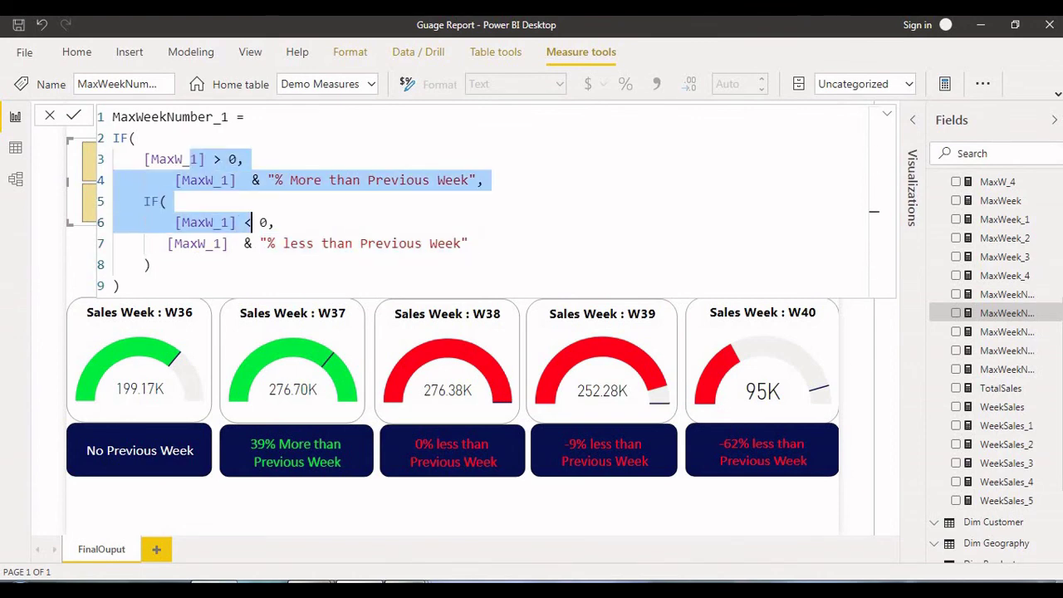
Examine how MaxWeekNumber_1 joins the MaxW_1 value with the "% More than Previous Week" text.
click(274, 180)
key(shift+Right)
key(shift+Right)
key(shift+Right)
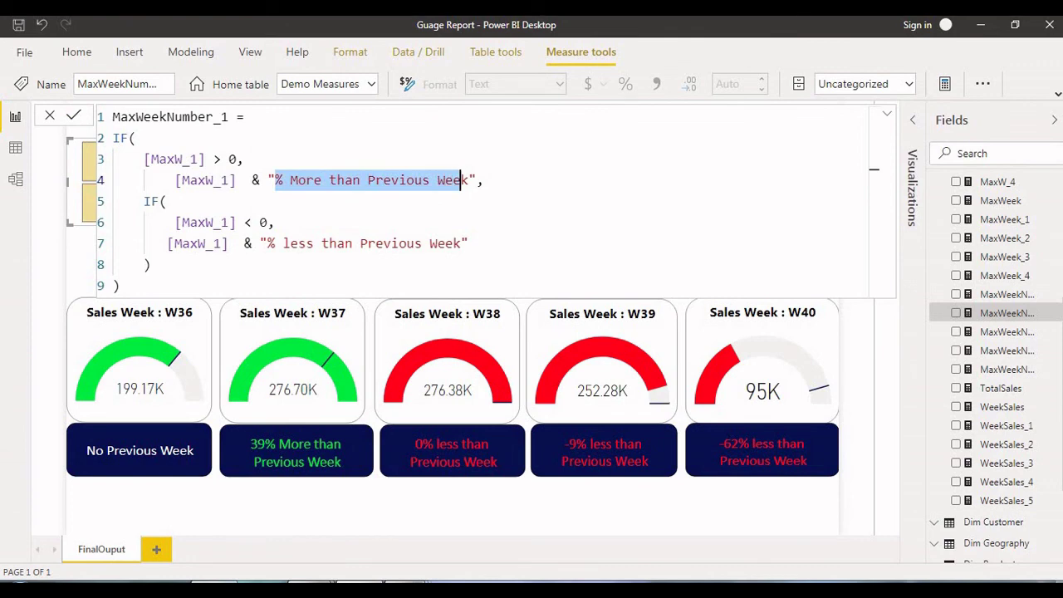
key(Home)
key(Right)
key(shift+Right)
key(shift+Right)
key(shift+Right)
key(shift+Right)
key(shift+Right)
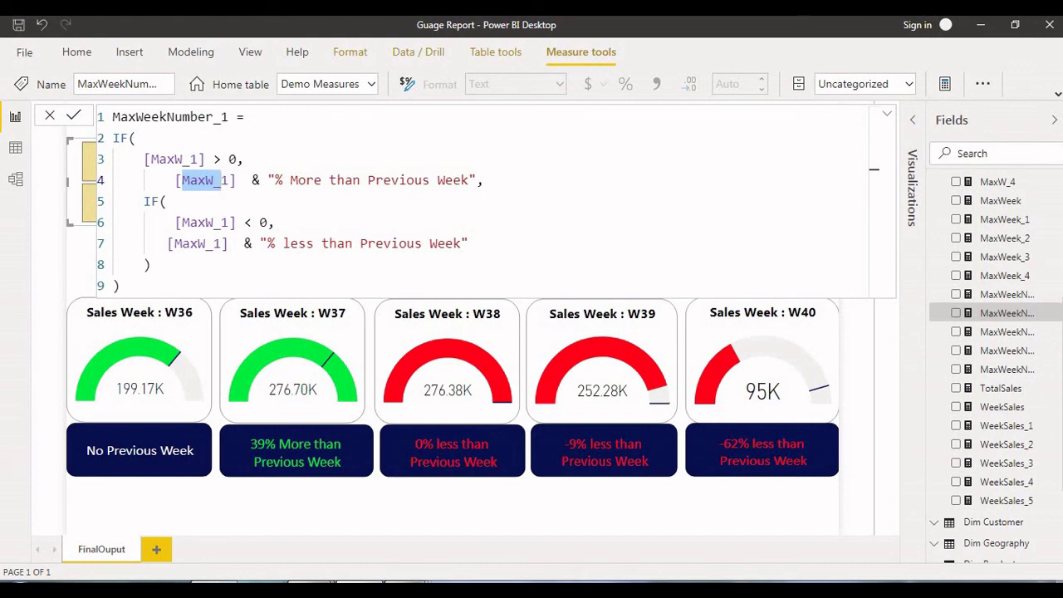
drag(298, 180, 391, 180)
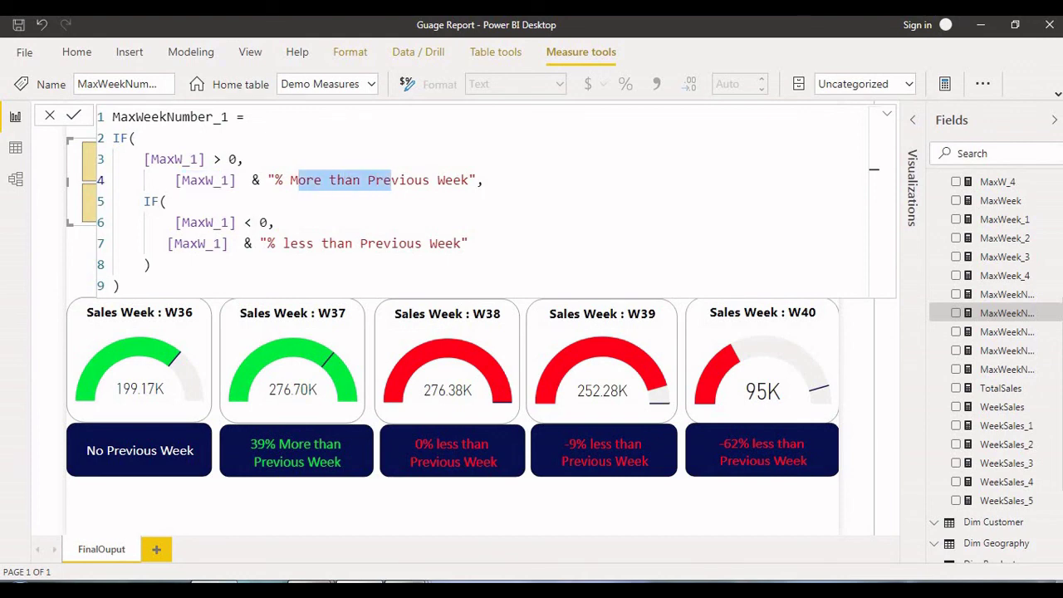
drag(274, 180, 415, 181)
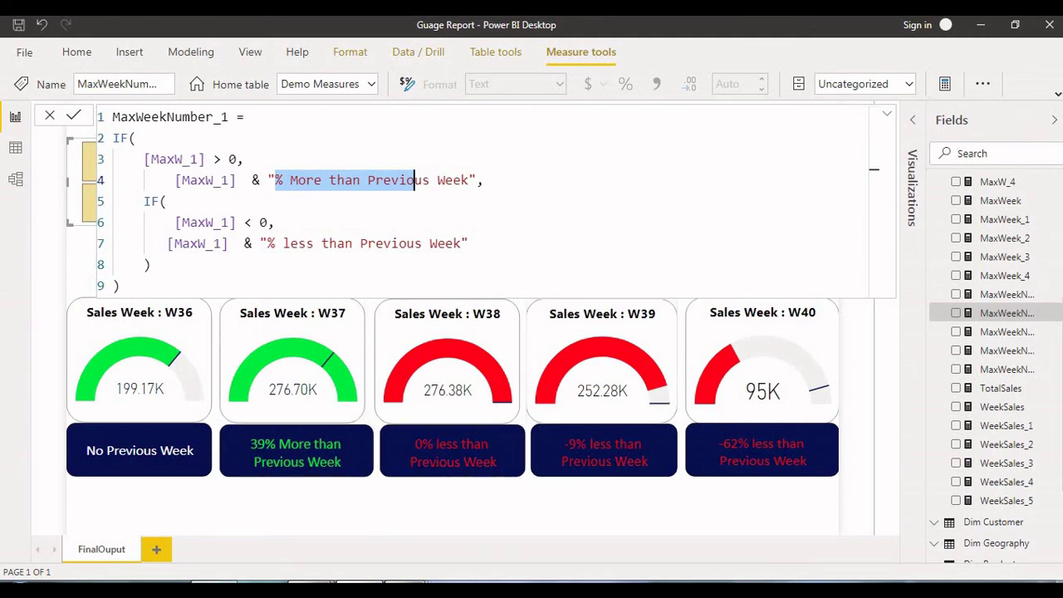
double_click(208, 180)
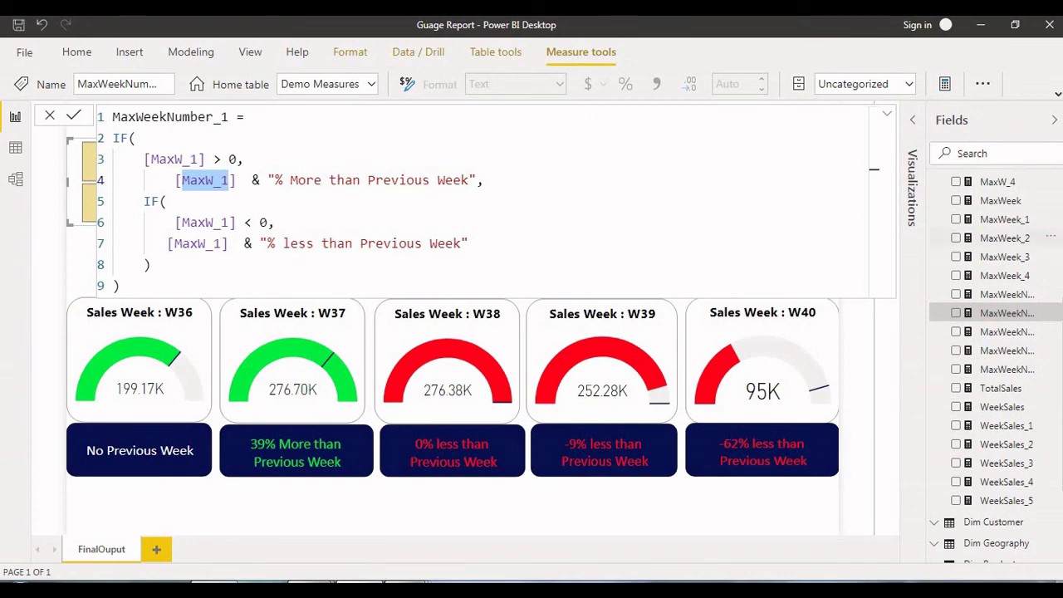
Open the ColorChange_1 measure's formula, examine its positive and negative colour codes, and collapse the formula.
scroll(996, 373, up, 5)
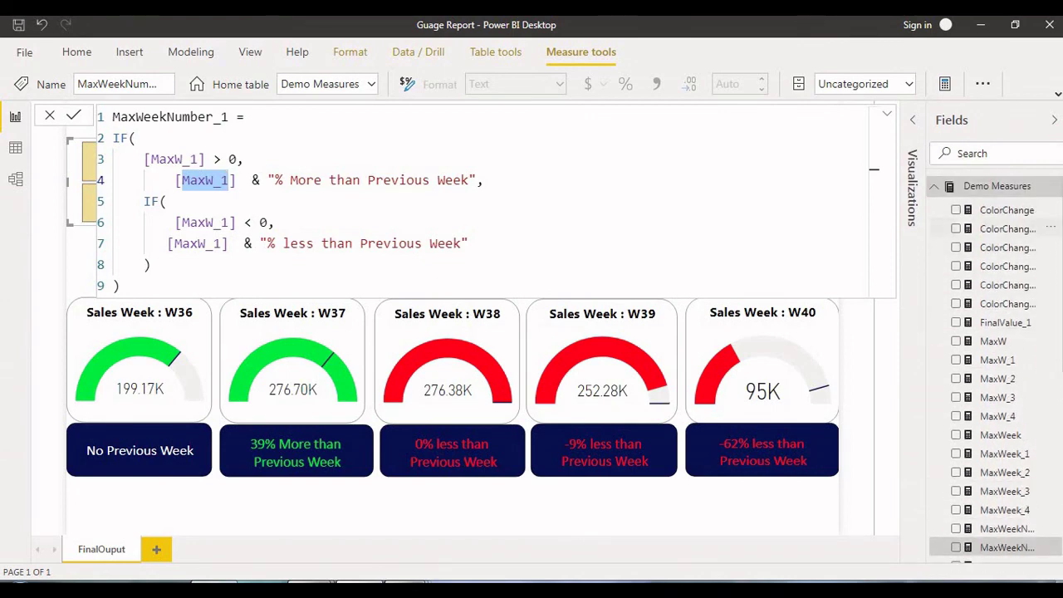
click(1008, 229)
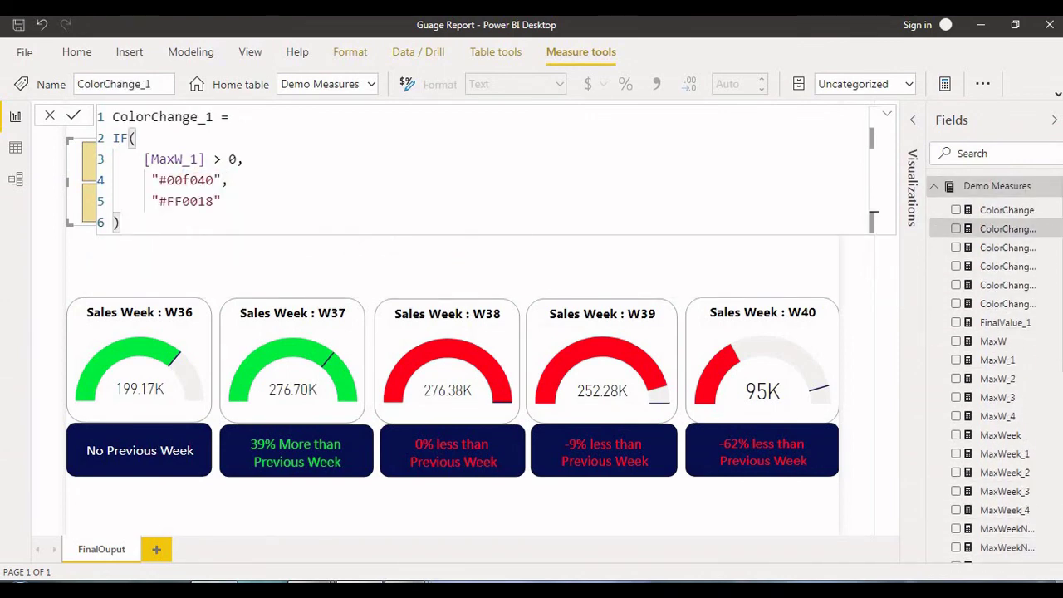
drag(158, 180, 228, 180)
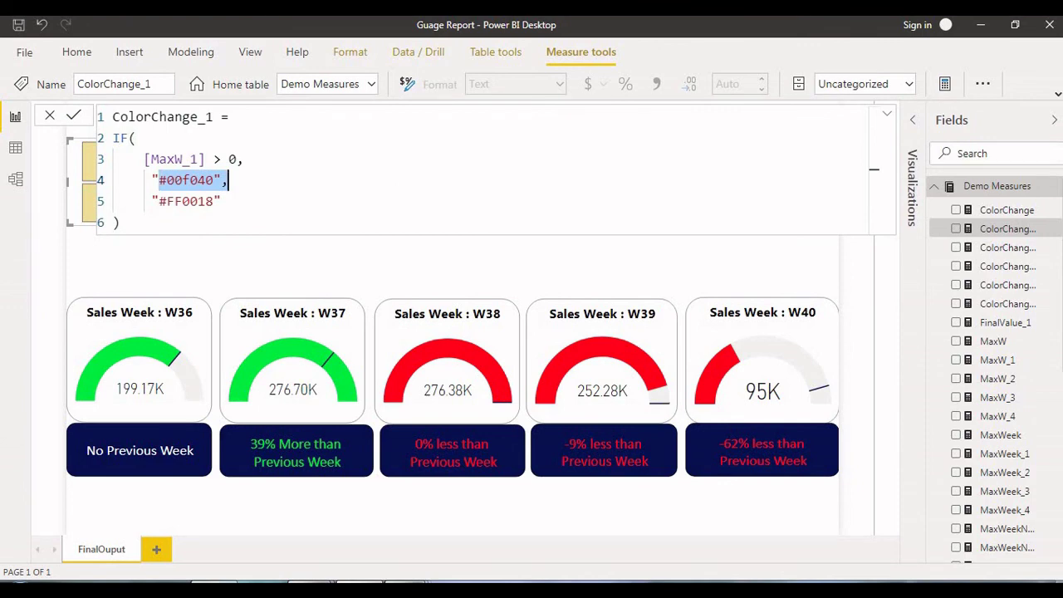
drag(144, 201, 220, 201)
click(227, 180)
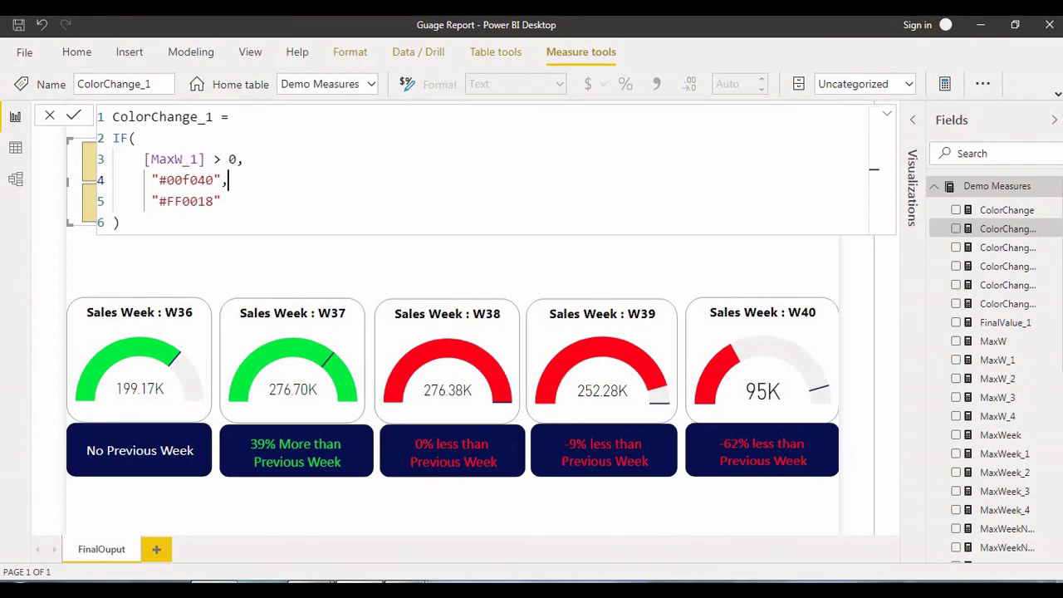
key(Return)
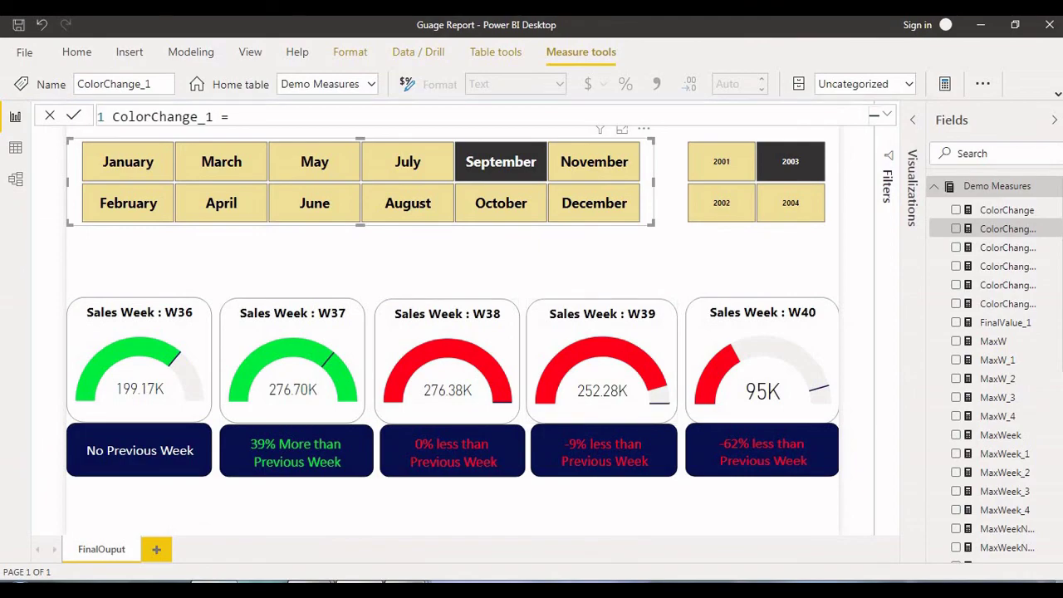
Switch to the Course_Details.PNG image in Windows Photo Viewer.
mouse_move(405, 588)
click(237, 515)
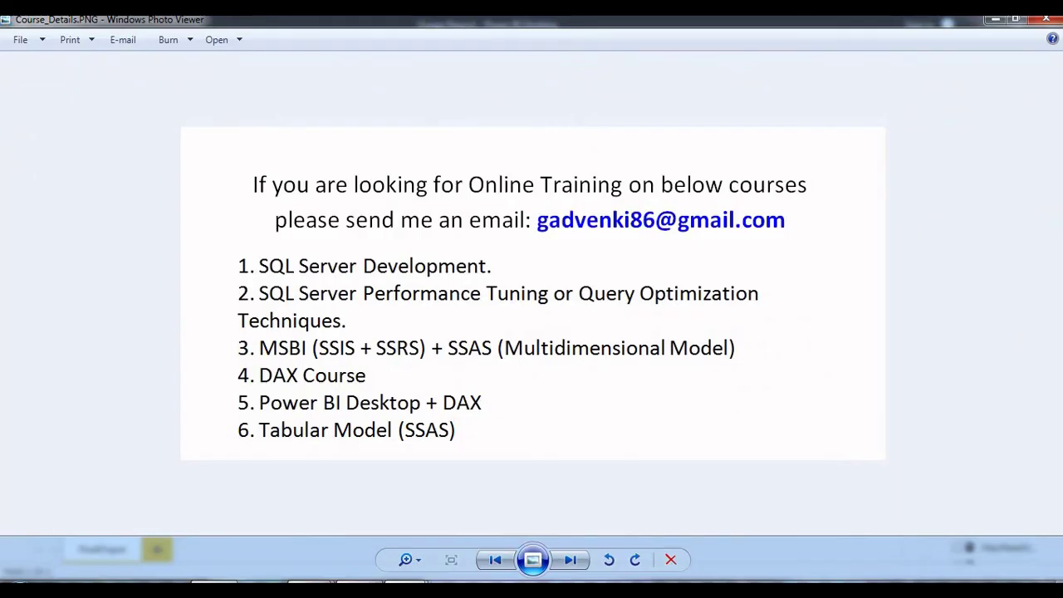